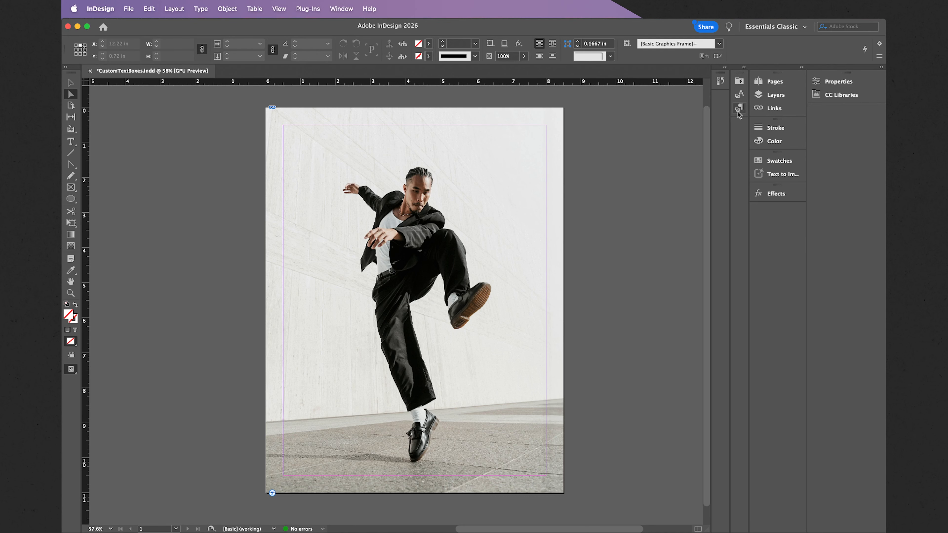
- Review the document's layers, checking the Text layer and the lock on the Image layer
left_click(774, 97)
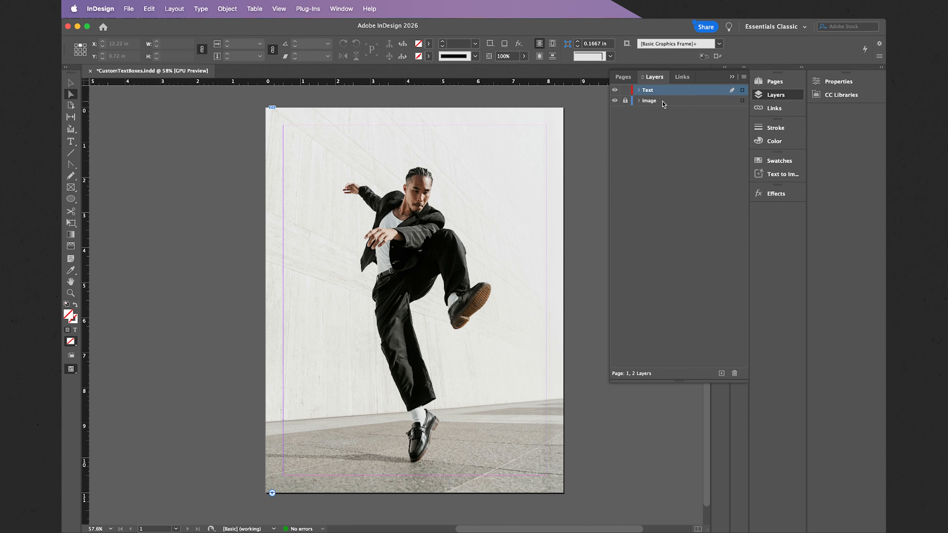
left_click(624, 101)
left_click(731, 77)
- Create a text frame about 1.77 in wide and 3.8 in high to the right of the man's head and fill it with placeholder text
scroll(427, 106, "up", 3)
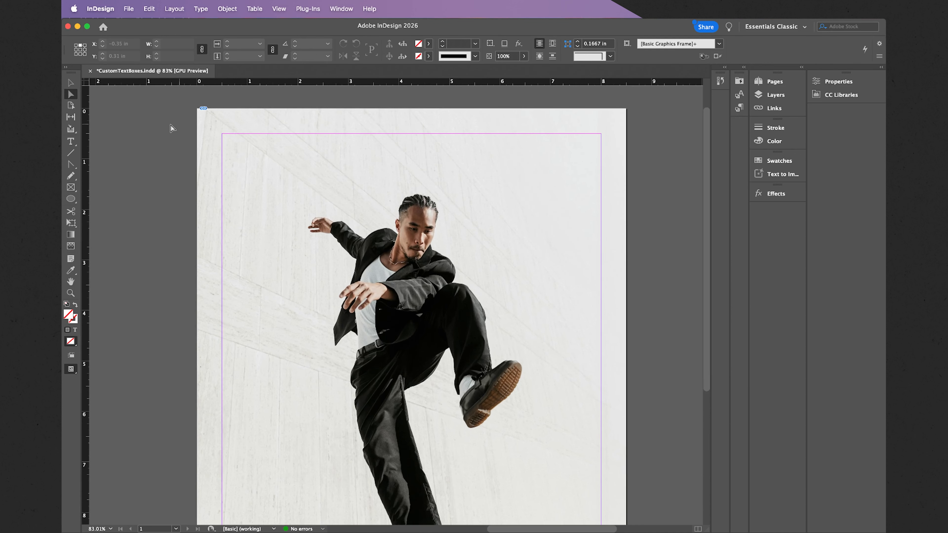
left_click(72, 142)
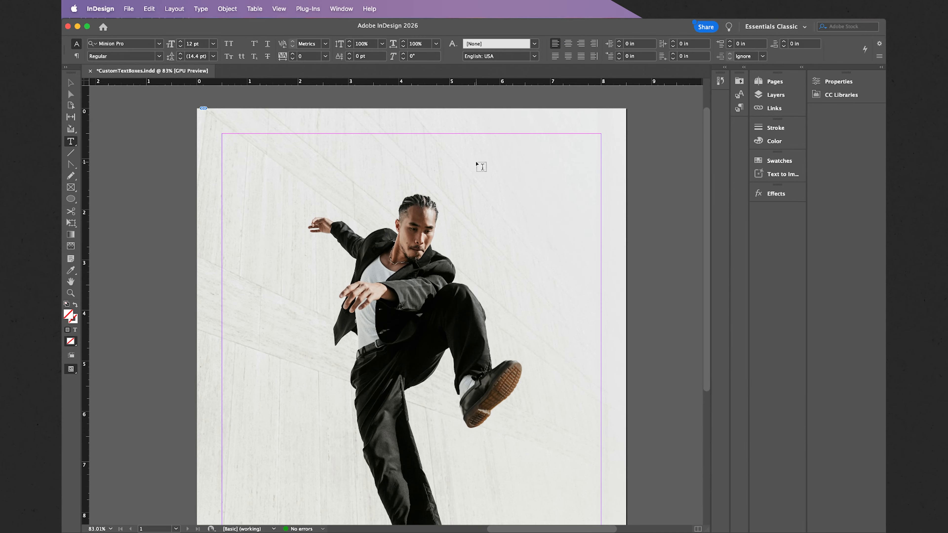
left_click_drag(498, 149, 587, 340)
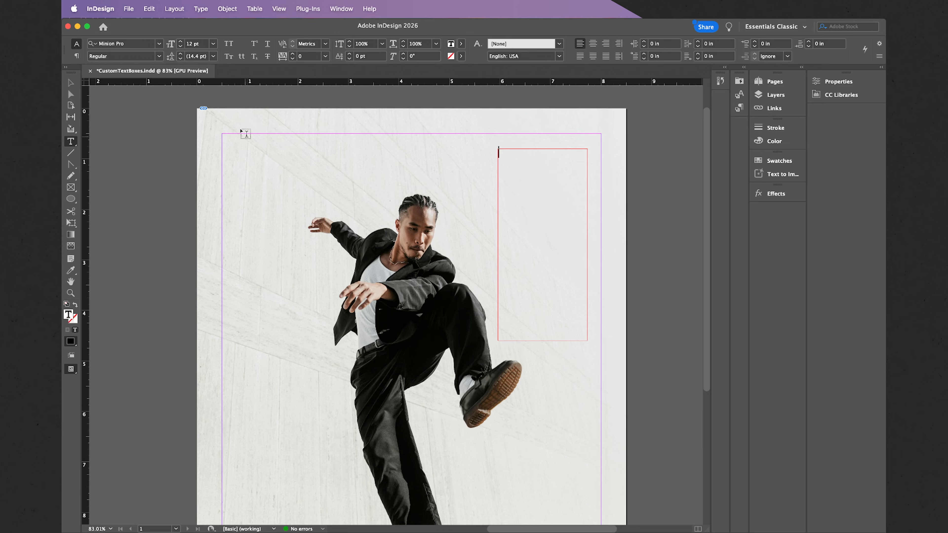
left_click(199, 9)
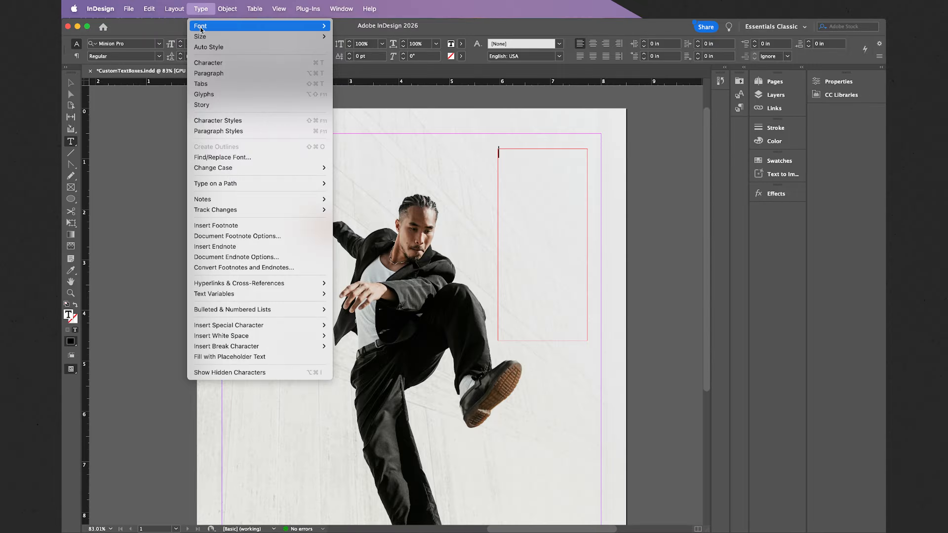
left_click(219, 357)
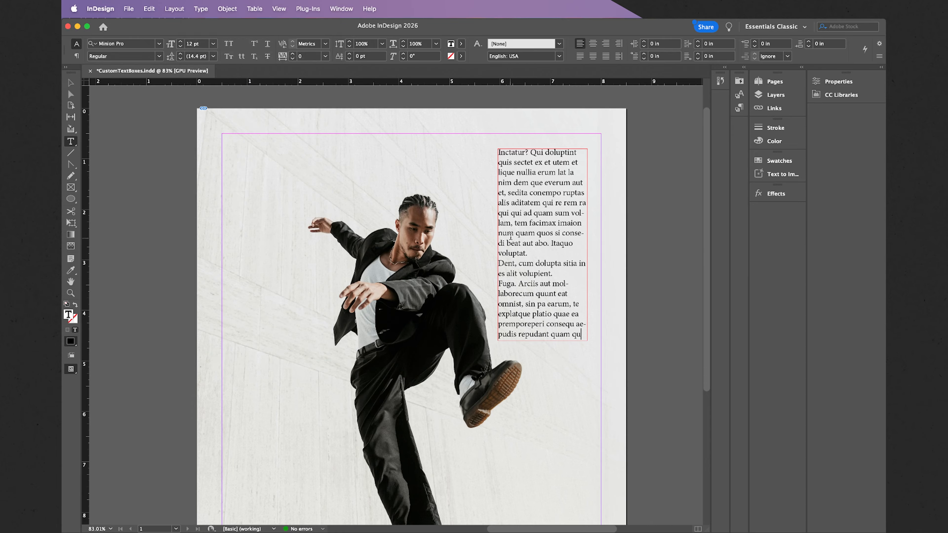
- Slant the text frame by moving its upper-left corner horizontally to about X 5.09 in and its upper-right corner to about X 7.01 in
scroll(518, 230, "up", 5)
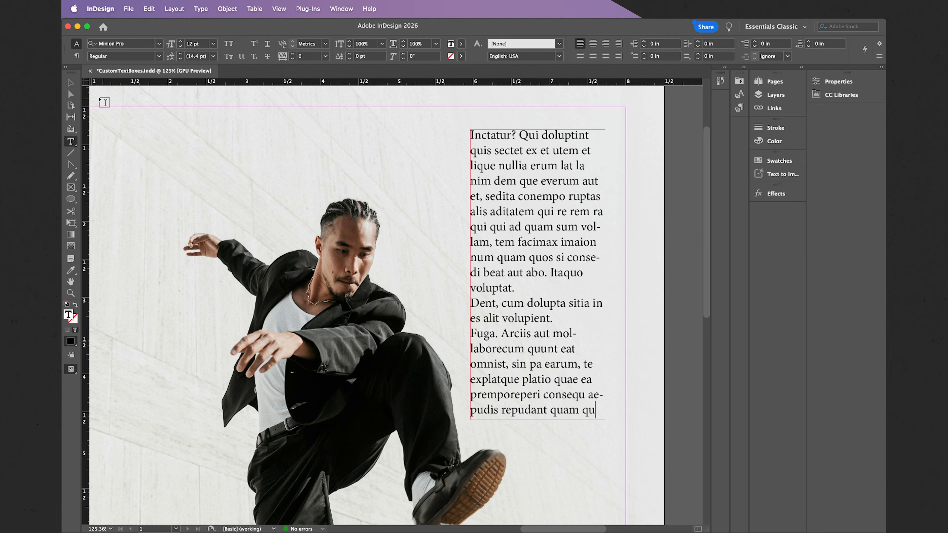
left_click(73, 96)
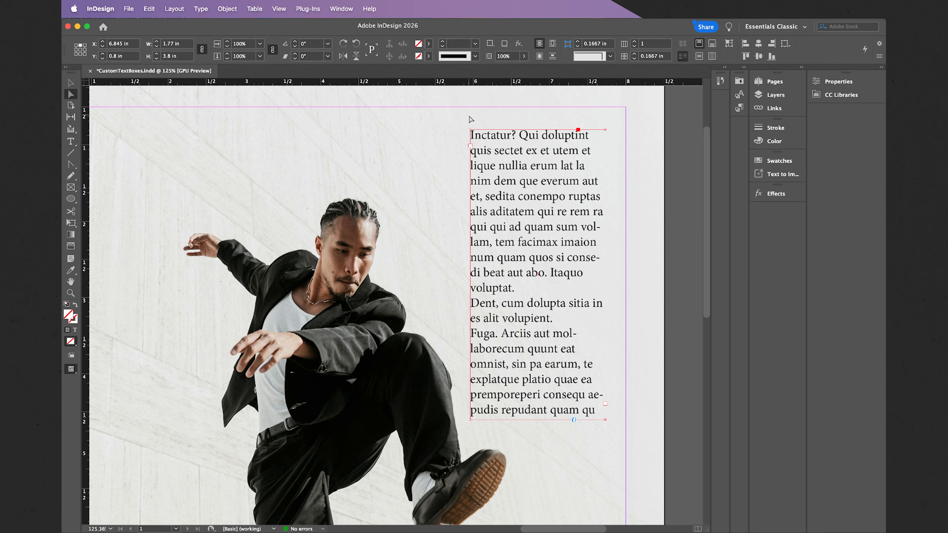
left_click(471, 131)
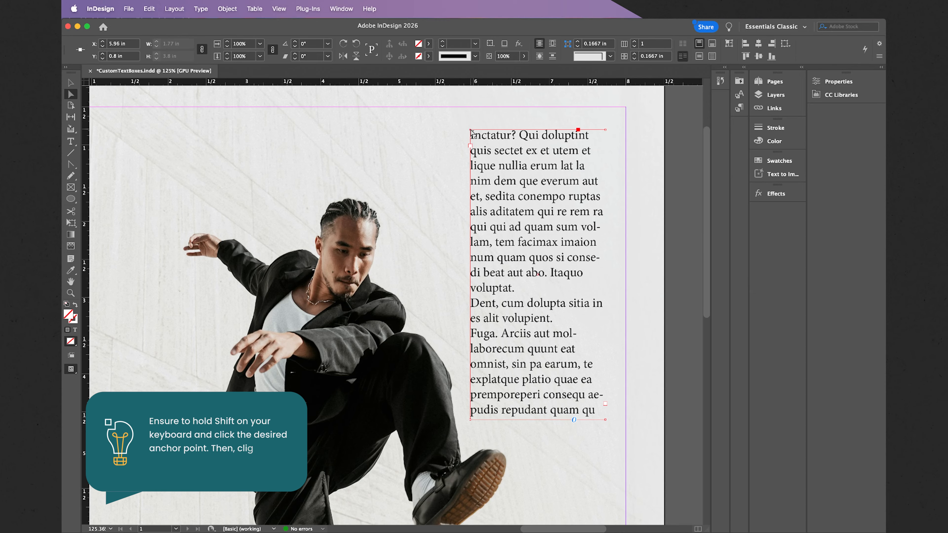
left_click_drag(471, 130, 404, 131)
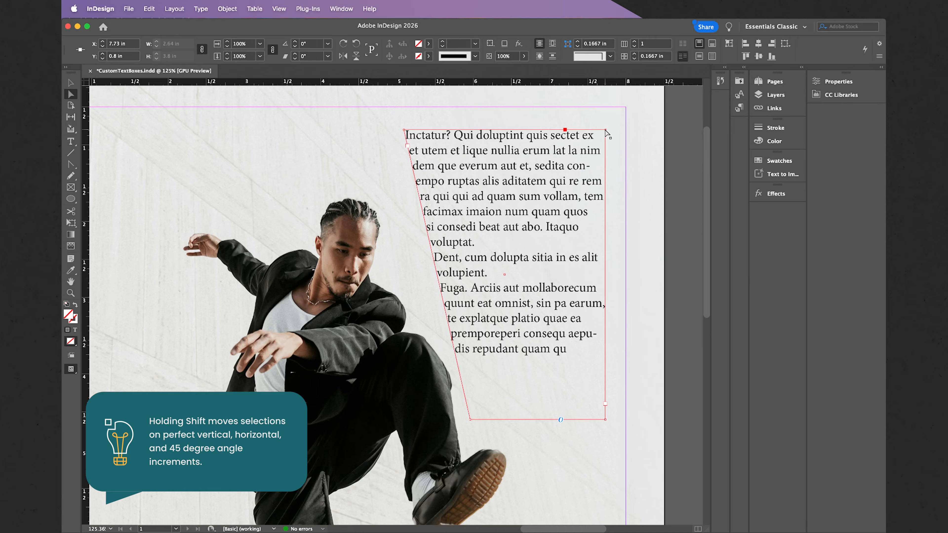
left_click_drag(605, 132, 550, 140)
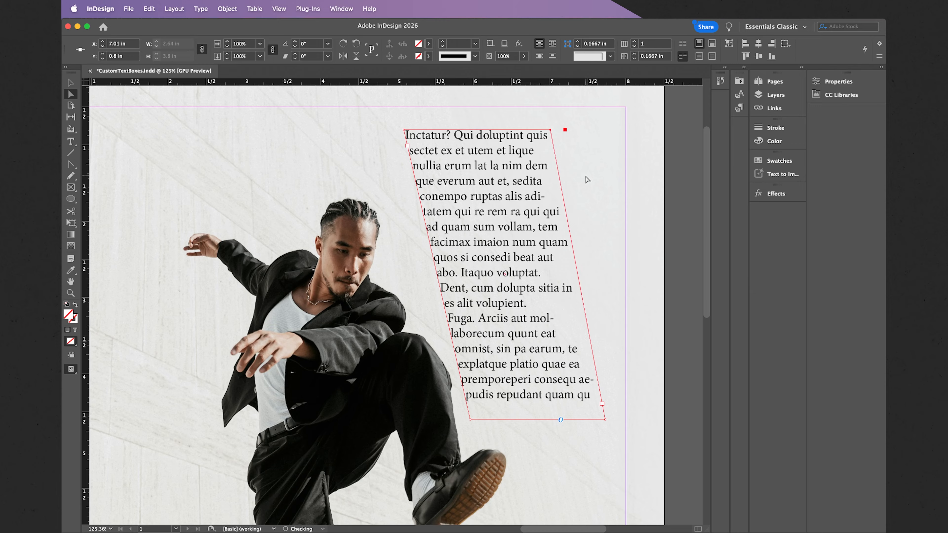
left_click(599, 188)
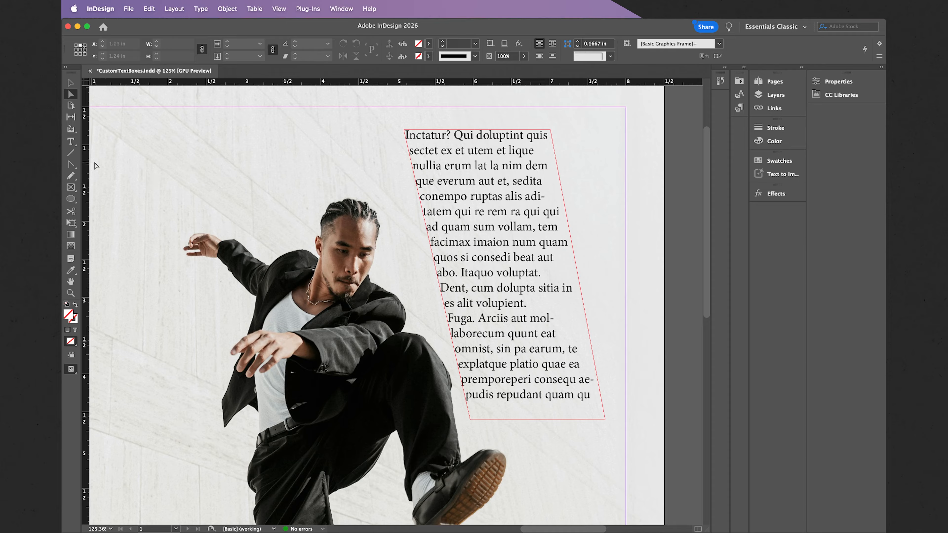
- Turn the text frame's upper-left corner into a curve point by pulling out direction handles with the Convert Direction Point tool
left_click(71, 164)
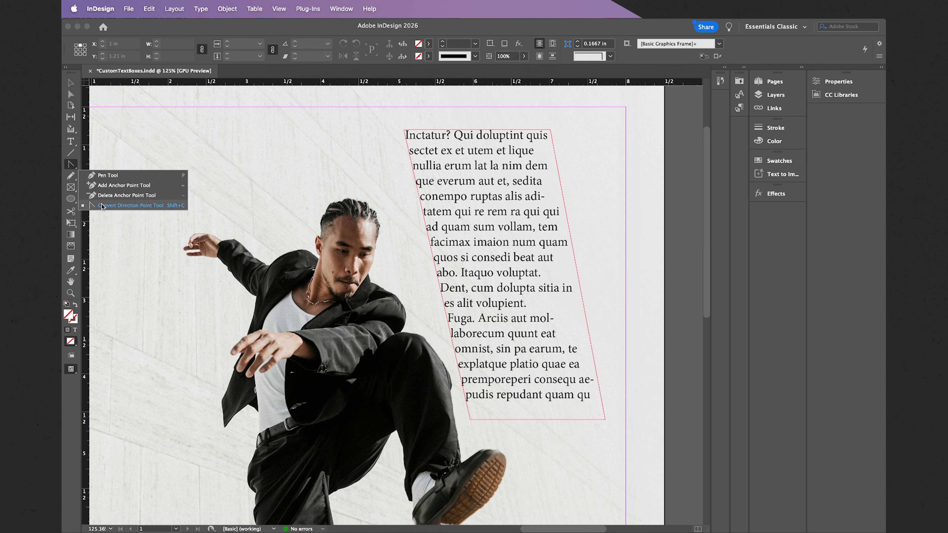
left_click(101, 175)
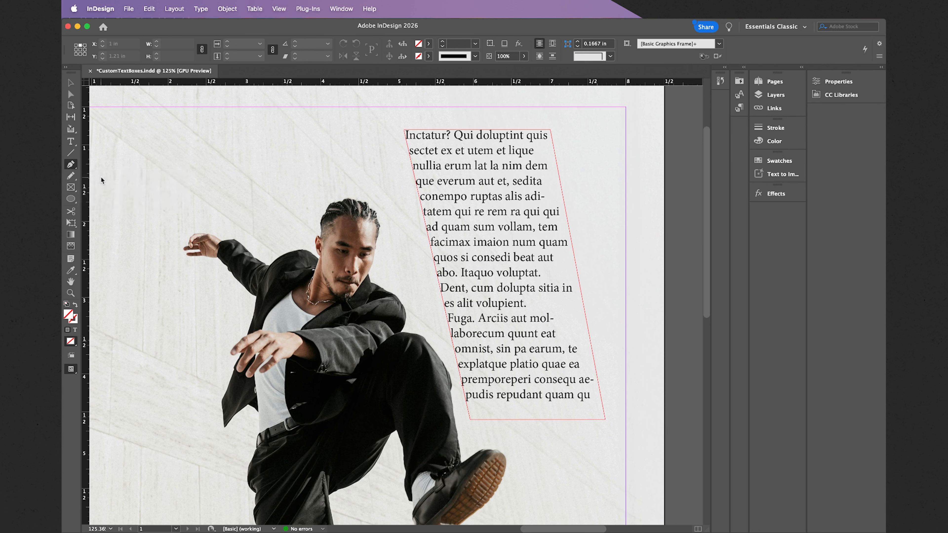
left_click(71, 165)
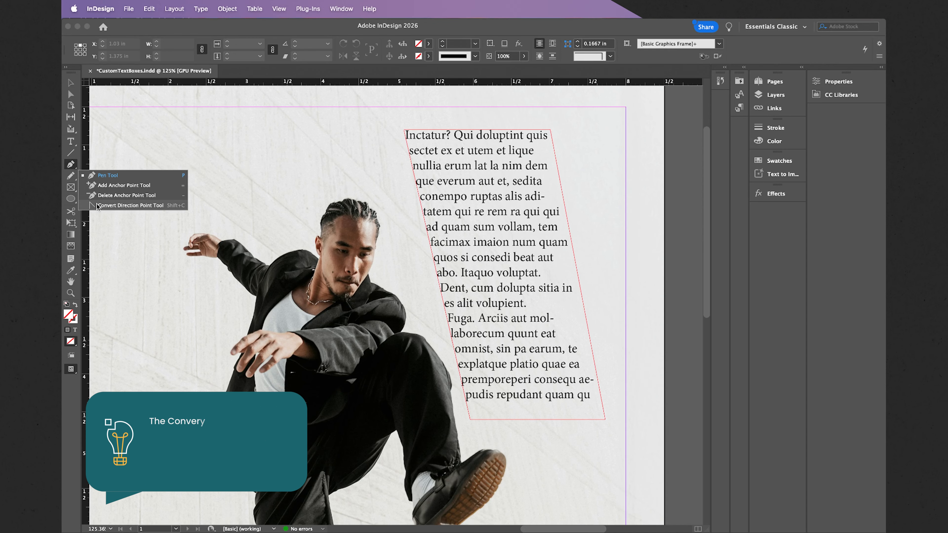
left_click(97, 206)
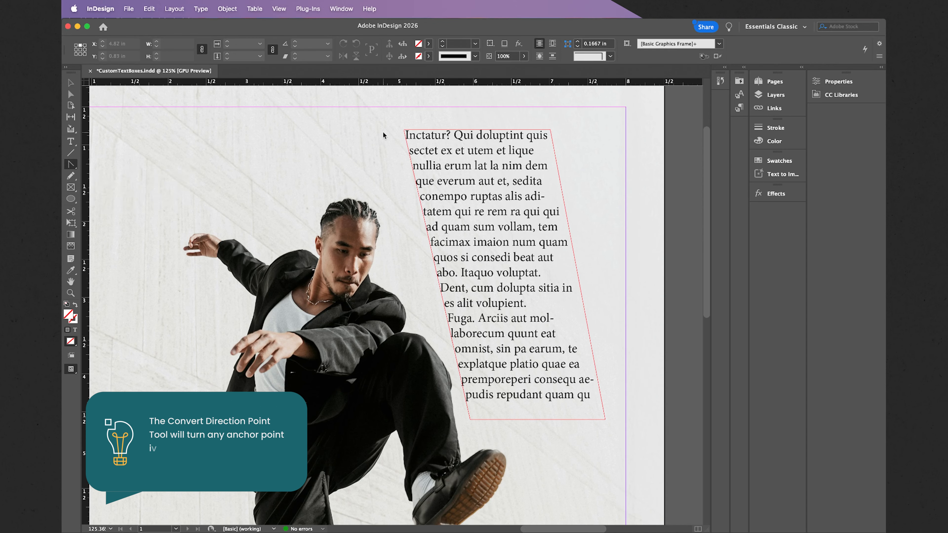
left_click(404, 131)
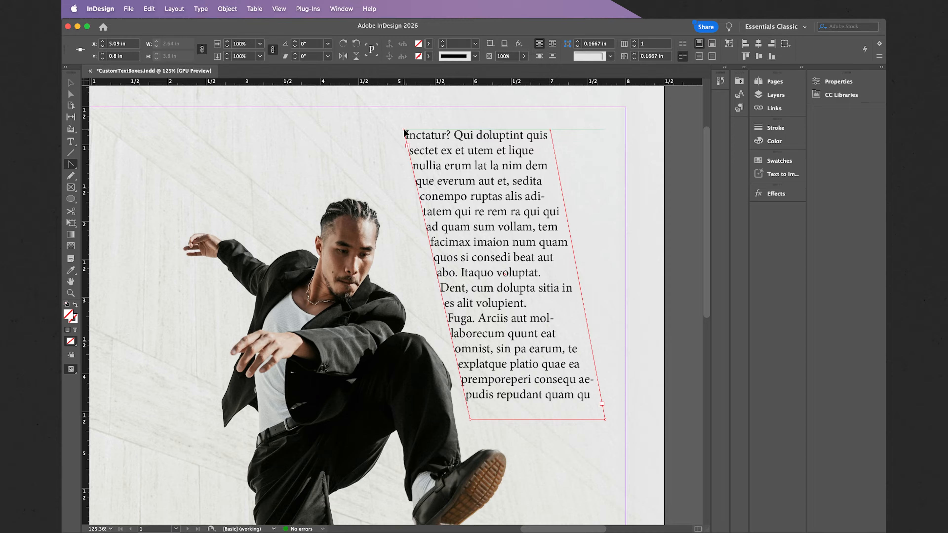
left_click_drag(404, 131, 497, 261)
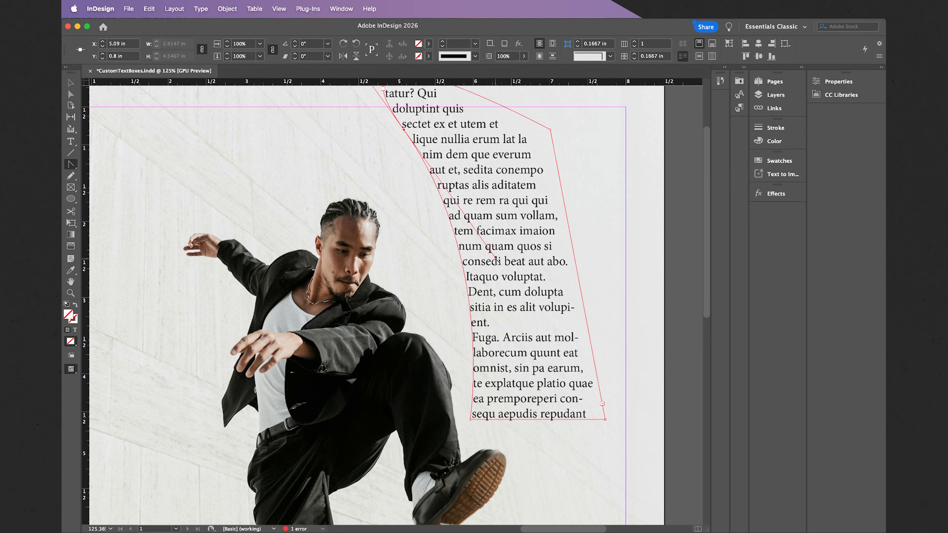
- Collapse the corner's upper direction handle onto its anchor and adjust the lower handle to curve the frame's left edge inward
scroll(496, 262, "up", 5)
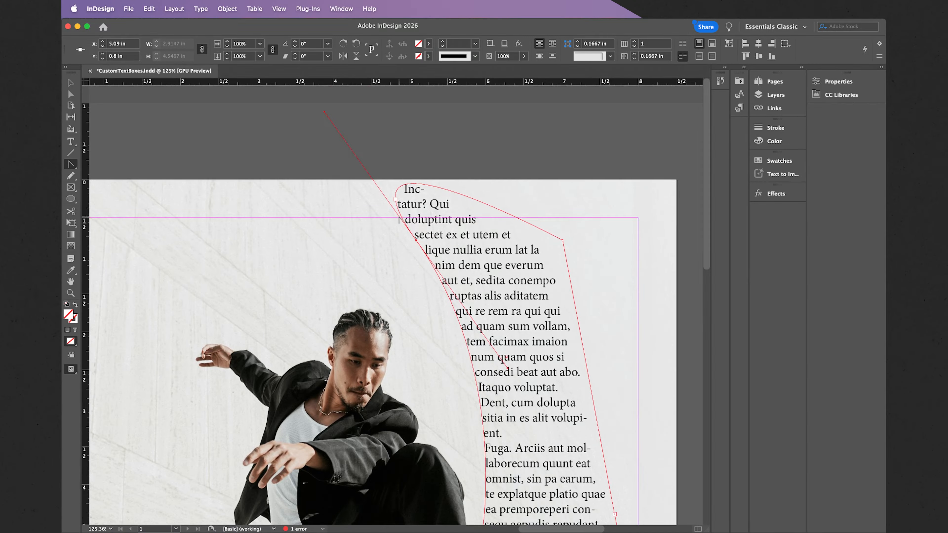
left_click(72, 95)
left_click_drag(325, 113, 417, 242)
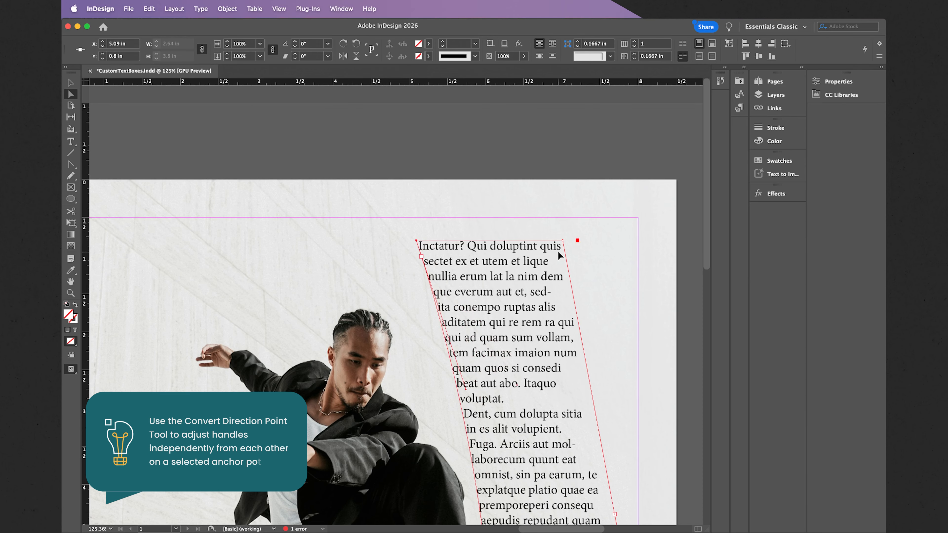
scroll(557, 249, "down", 5)
scroll(559, 252, "down", 1)
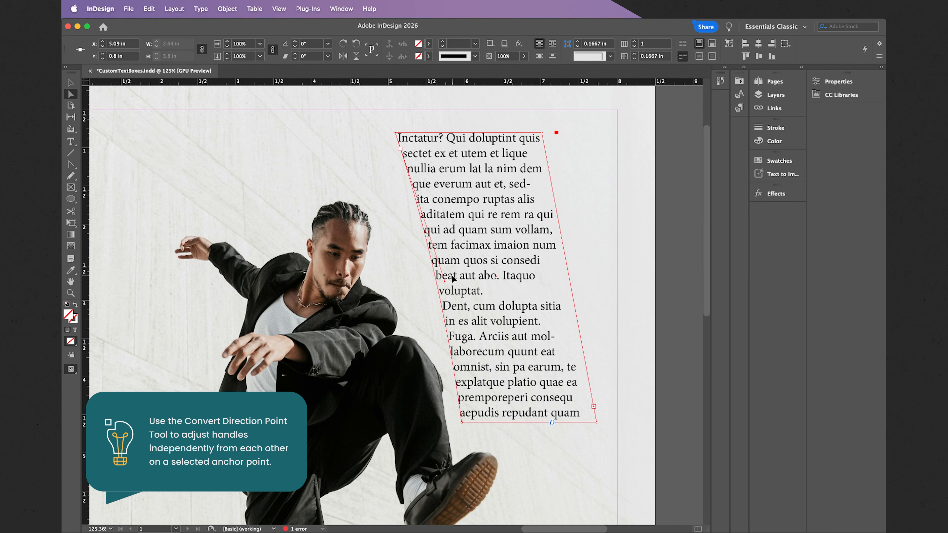
left_click_drag(449, 283, 485, 281)
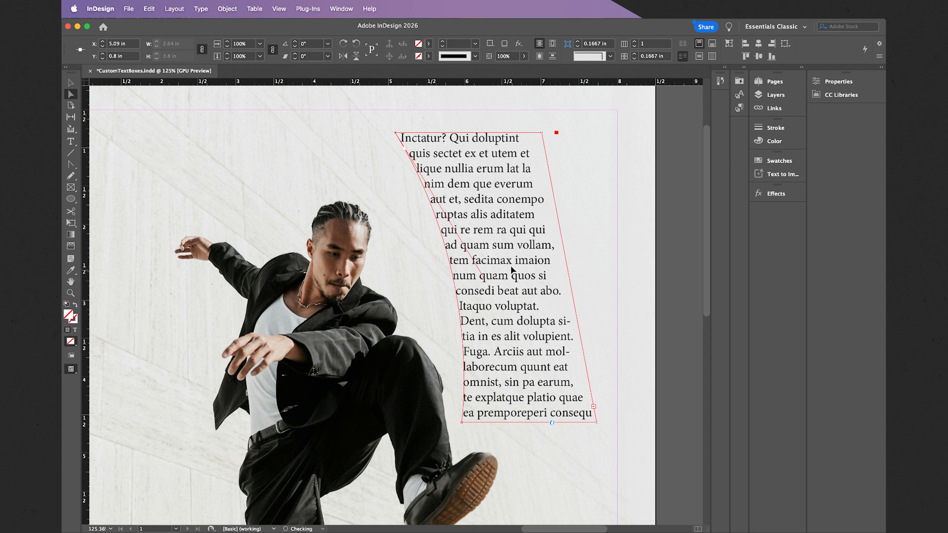
left_click(605, 235)
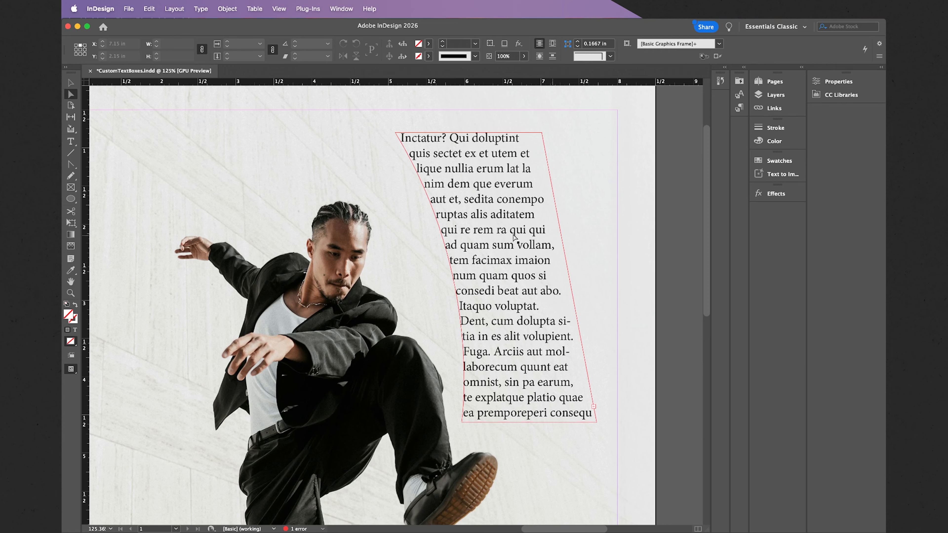
- Add two anchor points along the text frame's right edge and move the upper one outward to about X 7.68 in, Y 1.48 in
left_click(72, 165)
left_click(73, 165)
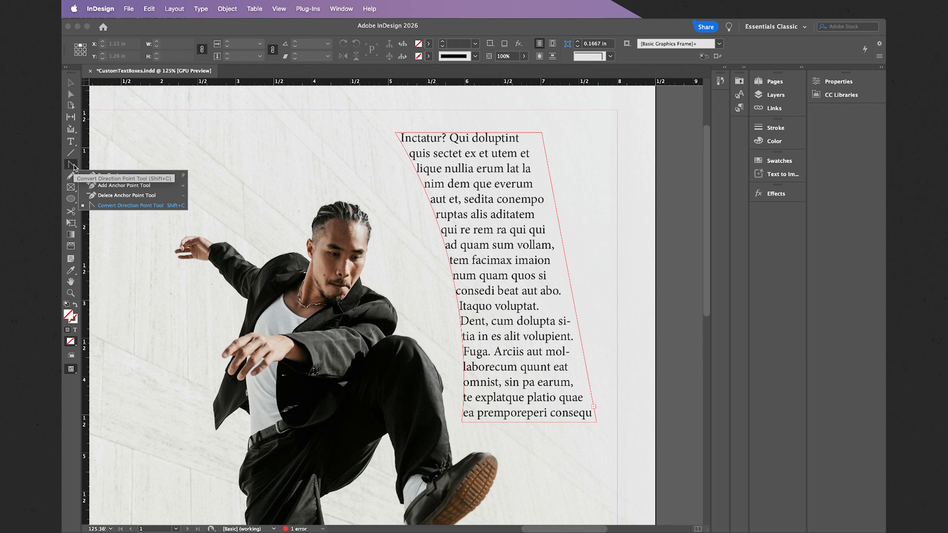
left_click(106, 186)
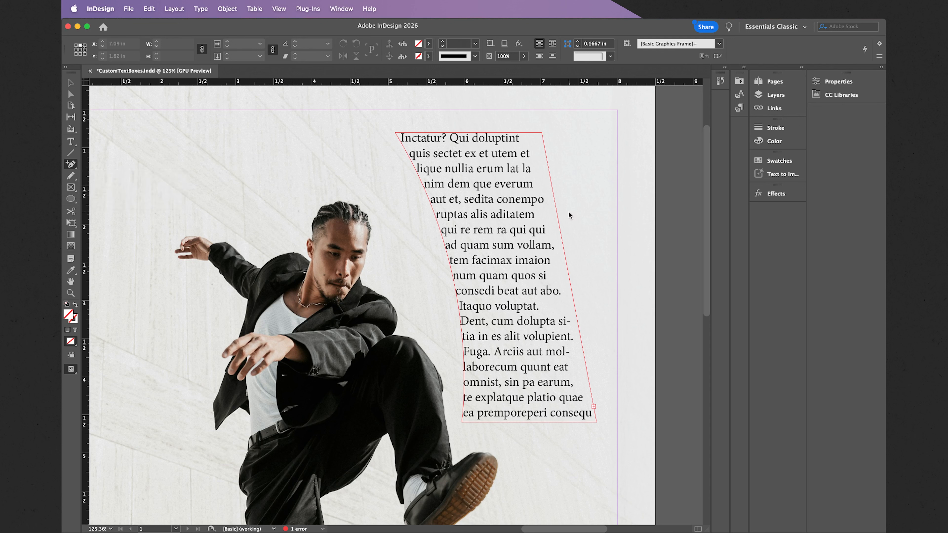
left_click(559, 225)
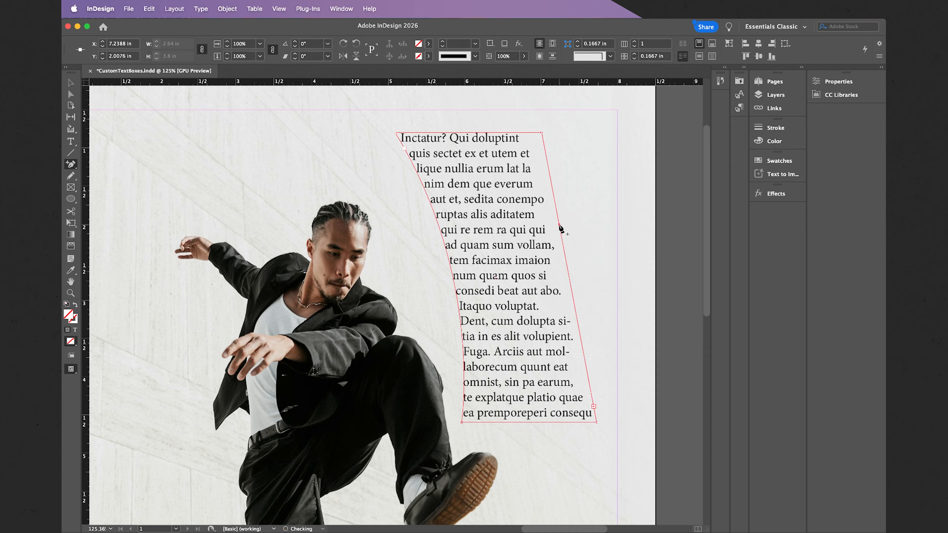
left_click(574, 306)
left_click(71, 94)
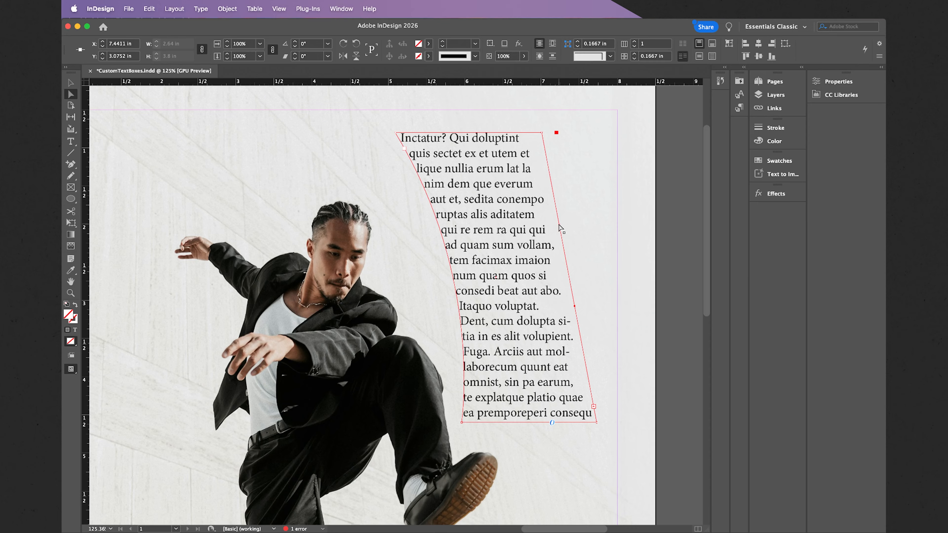
left_click_drag(559, 225, 593, 185)
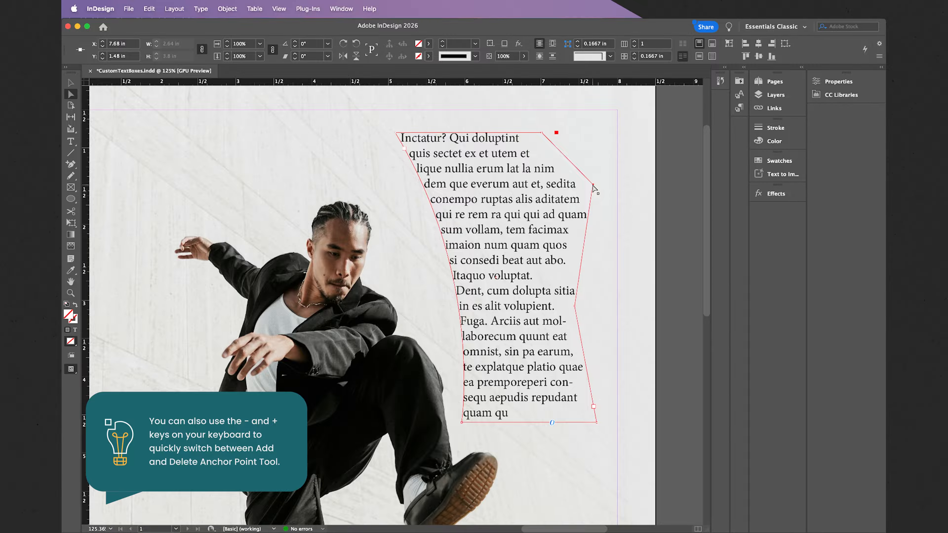
- Remove the outward-moved anchor point from the text frame's right edge with the Delete Anchor Point tool
left_click(72, 165)
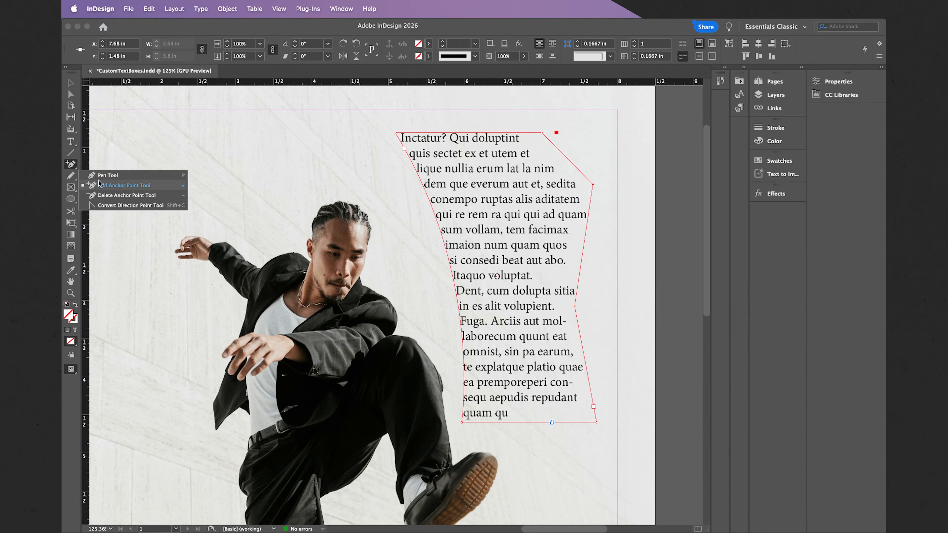
left_click(106, 195)
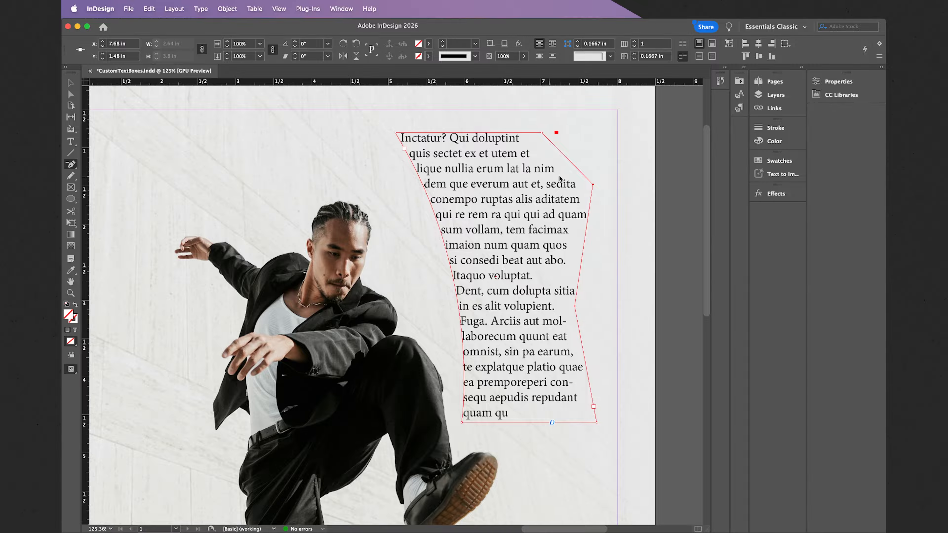
left_click(594, 185)
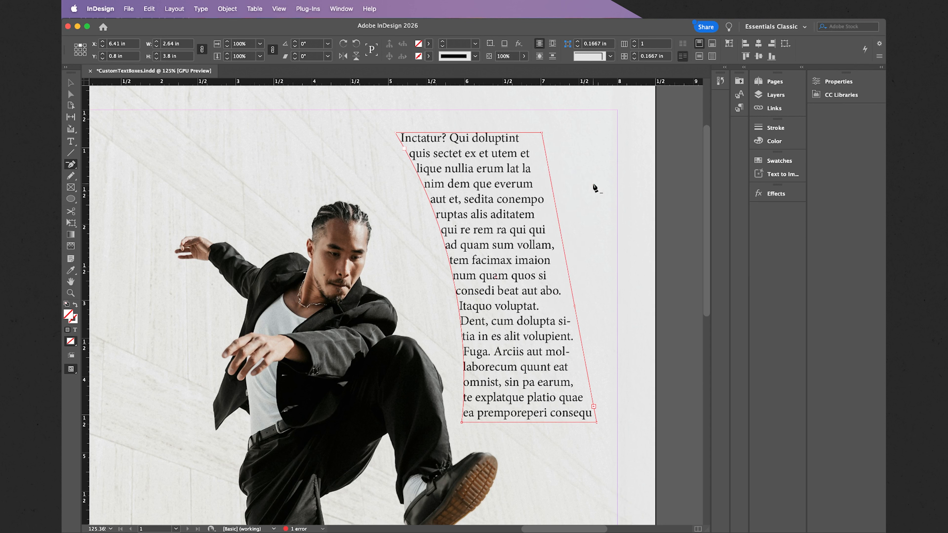
- Draw a circle about 2.04 in in diameter below the text frame, beside the man's raised shoe, using the Ellipse tool
scroll(595, 187, "down", 10)
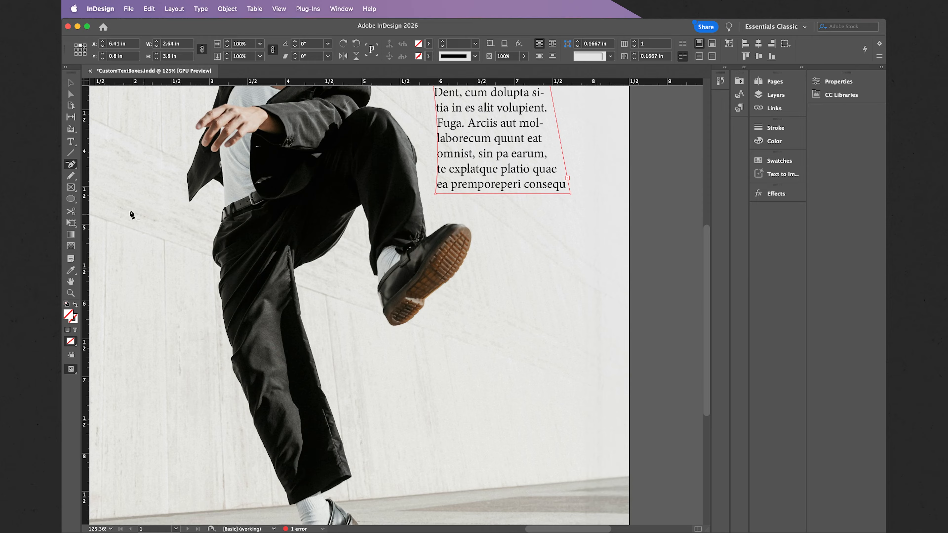
left_click(71, 200)
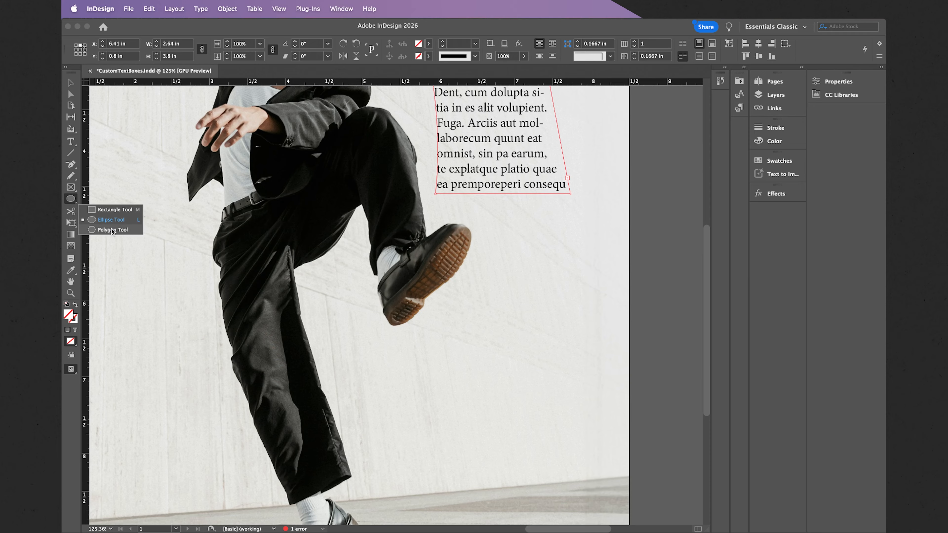
left_click(106, 223)
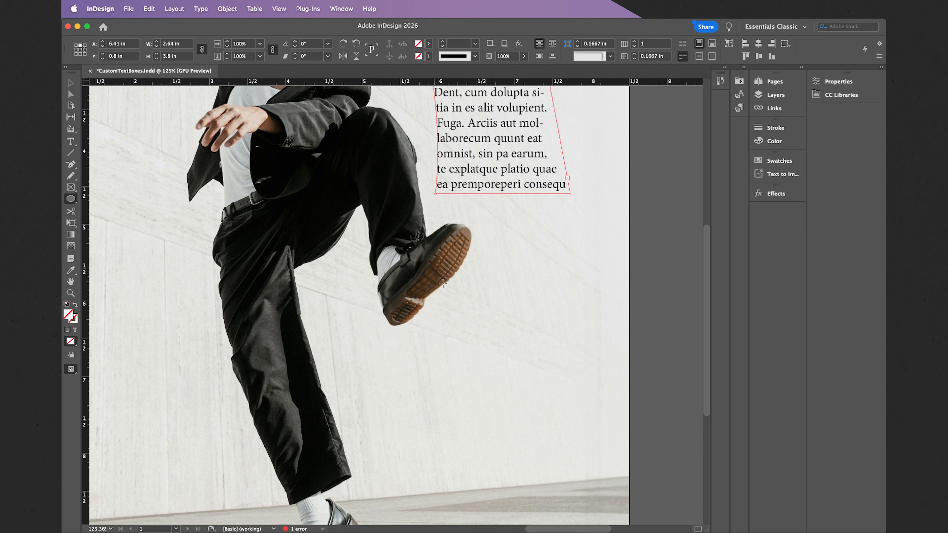
left_click(476, 377)
left_click_drag(475, 378, 560, 457)
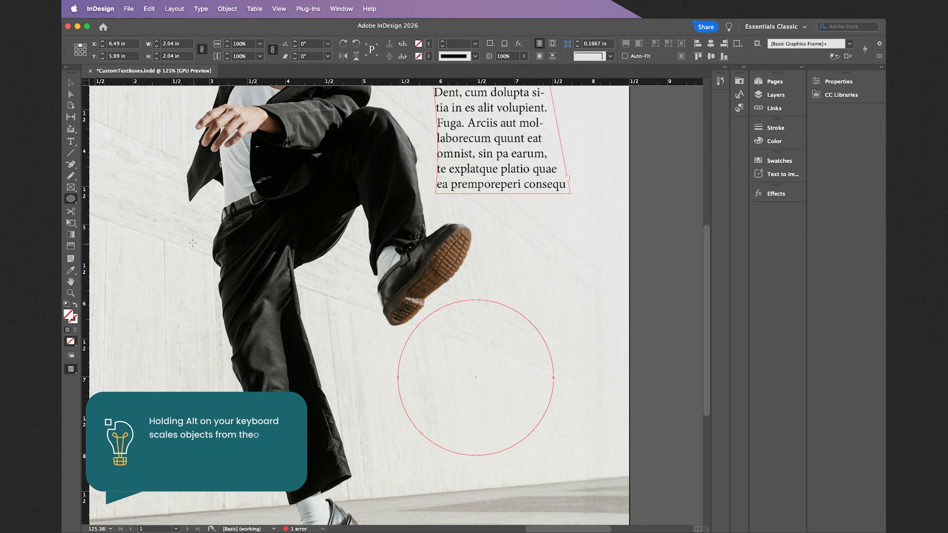
- Turn the circle beside the man's raised shoe into a text frame and fill it with placeholder text
key("t")
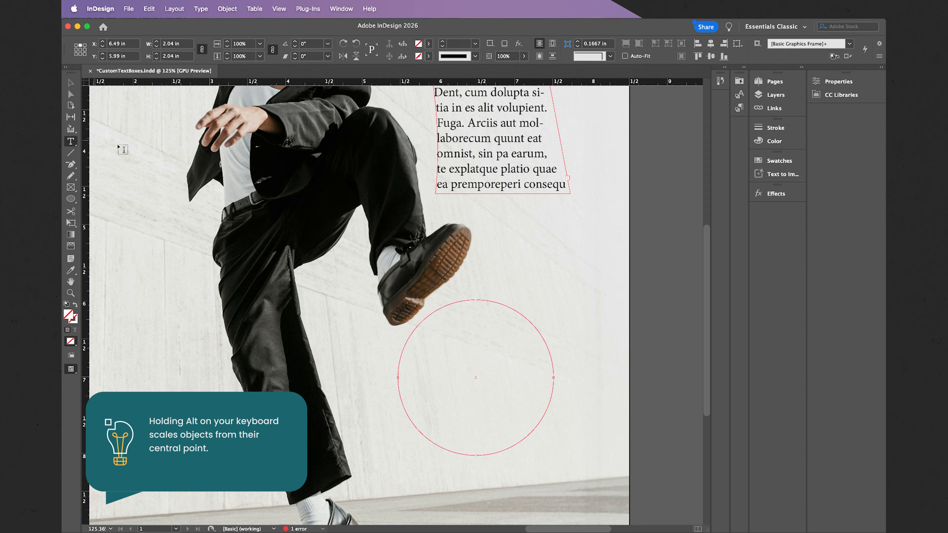
left_click(461, 325)
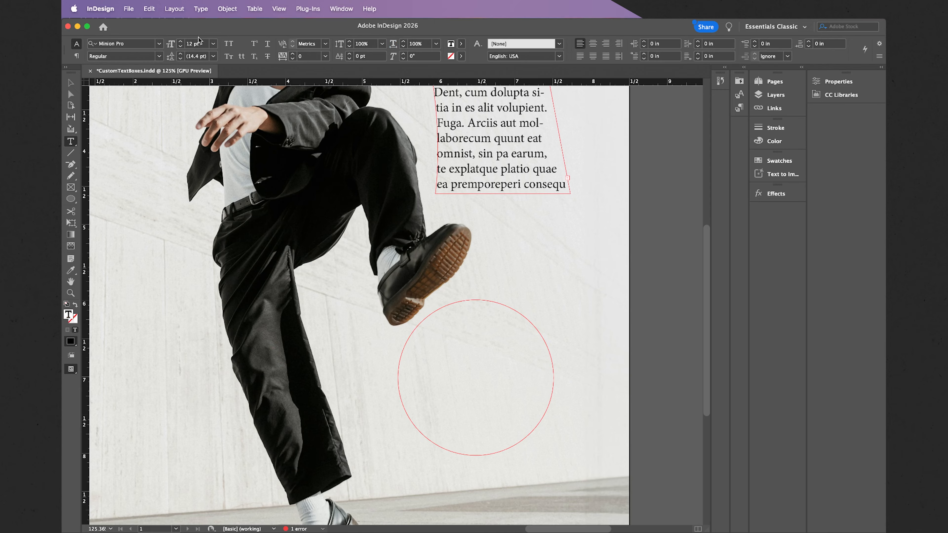
left_click(200, 8)
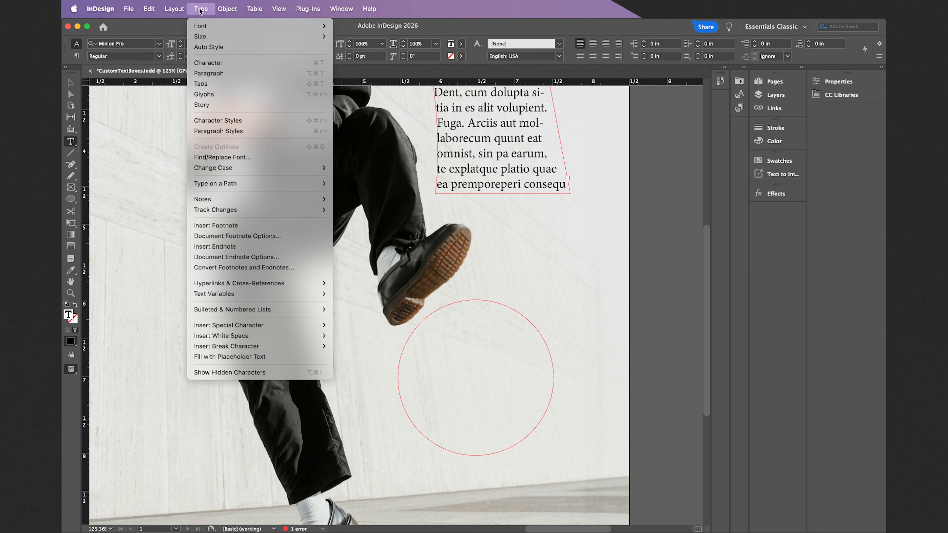
left_click(242, 358)
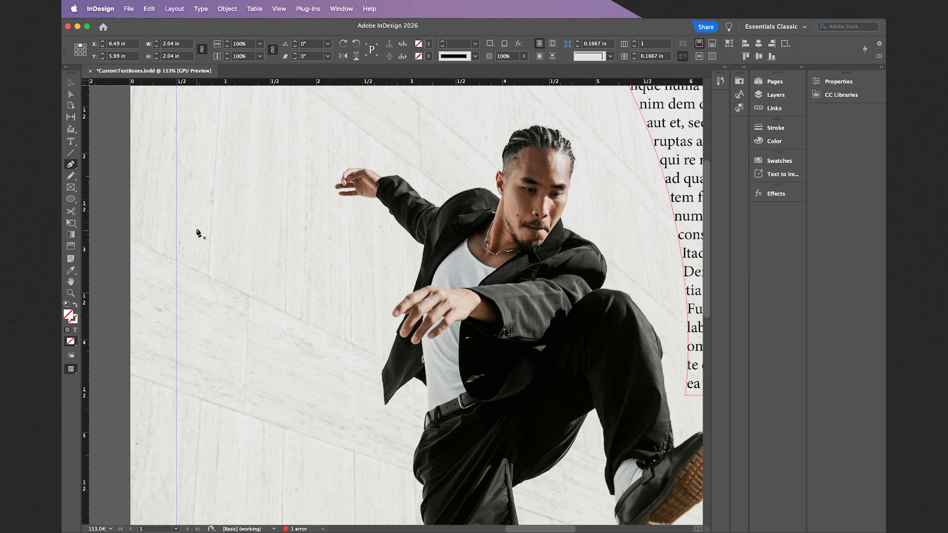
- Draw a closed five-sided shape about 2.36 in wide with the Pen tool, beside the man's back and outstretched arm
left_click(191, 210)
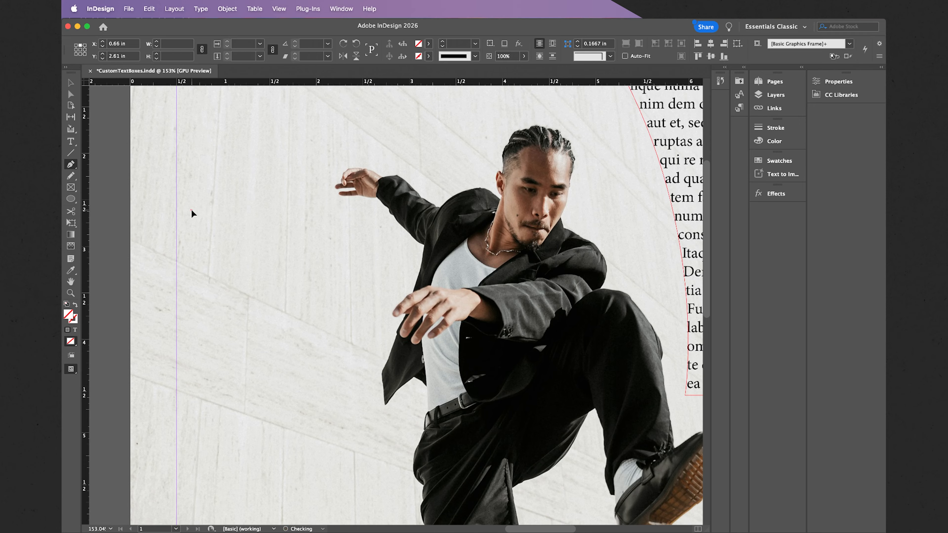
left_click(367, 210)
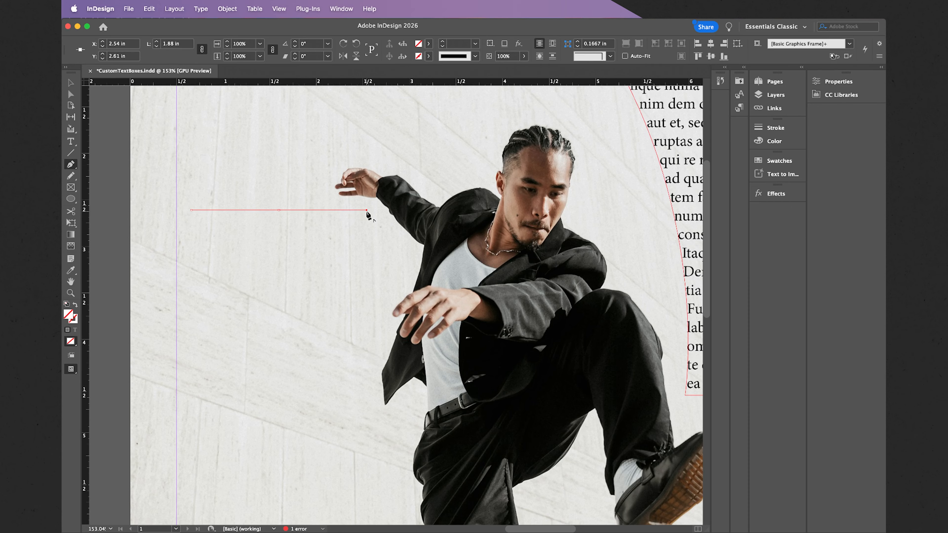
left_click(411, 253)
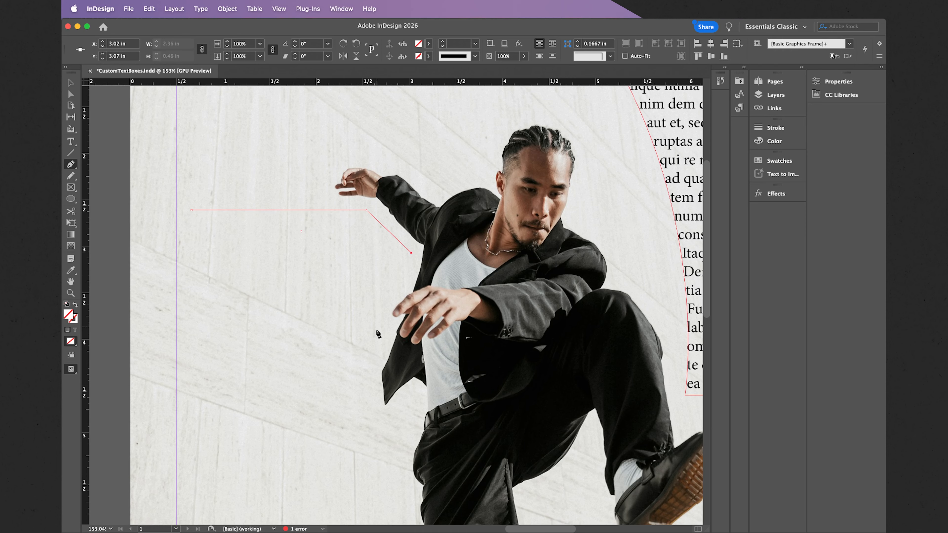
left_click(361, 363)
left_click(191, 363)
left_click(192, 210)
- Convert the five-sided shape into a text frame and fill it with placeholder text
left_click(74, 143)
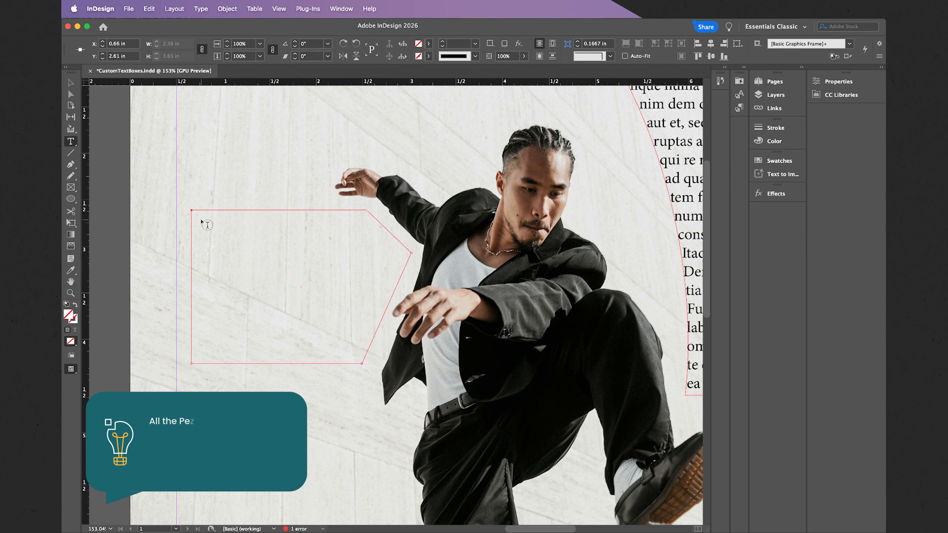
left_click(207, 225)
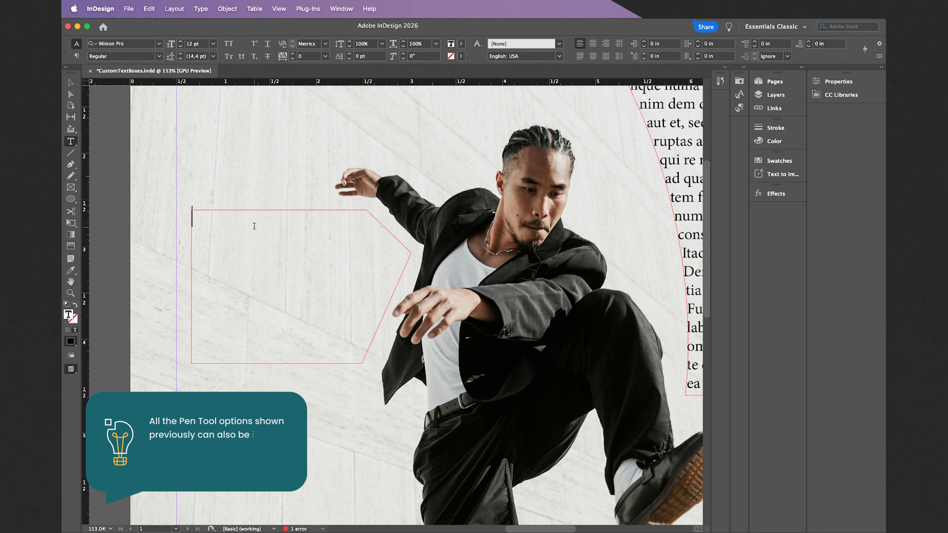
left_click(200, 9)
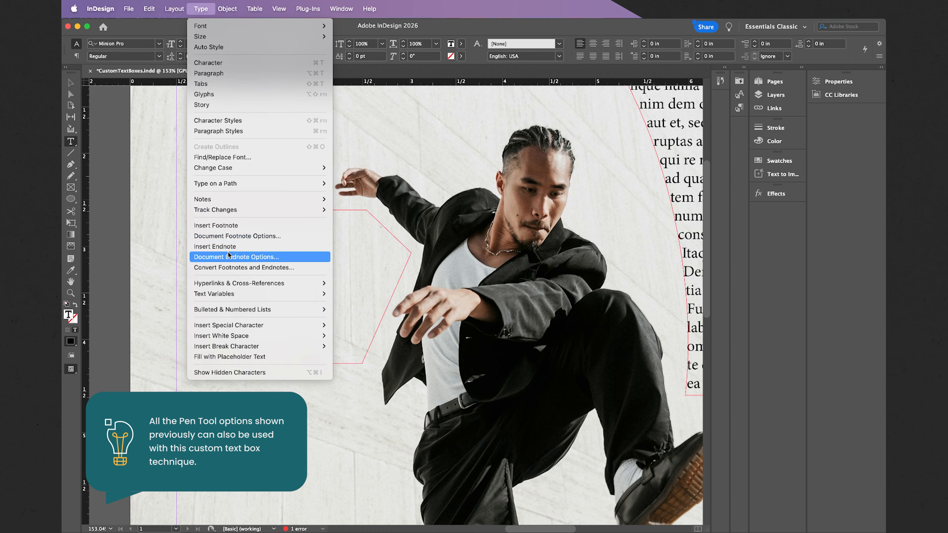
left_click(230, 356)
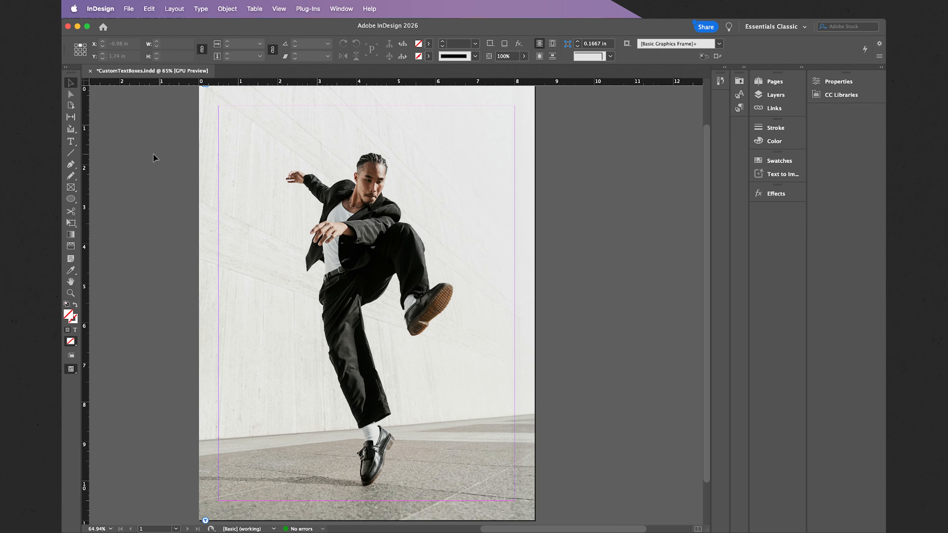
- Start a Pen tool outline above the man's outstretched hand and trace along the arm and shoulder over his head
left_click(72, 165)
left_click(285, 167)
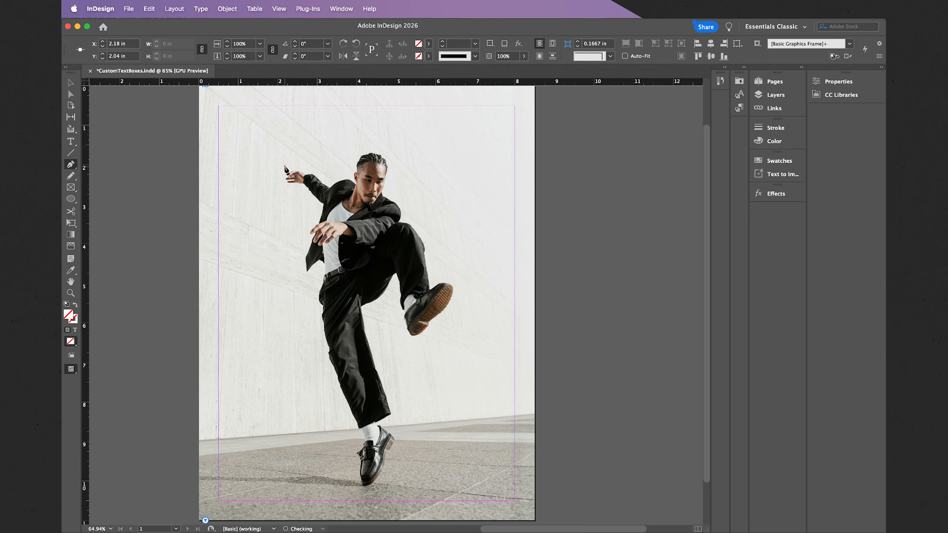
left_click(297, 165)
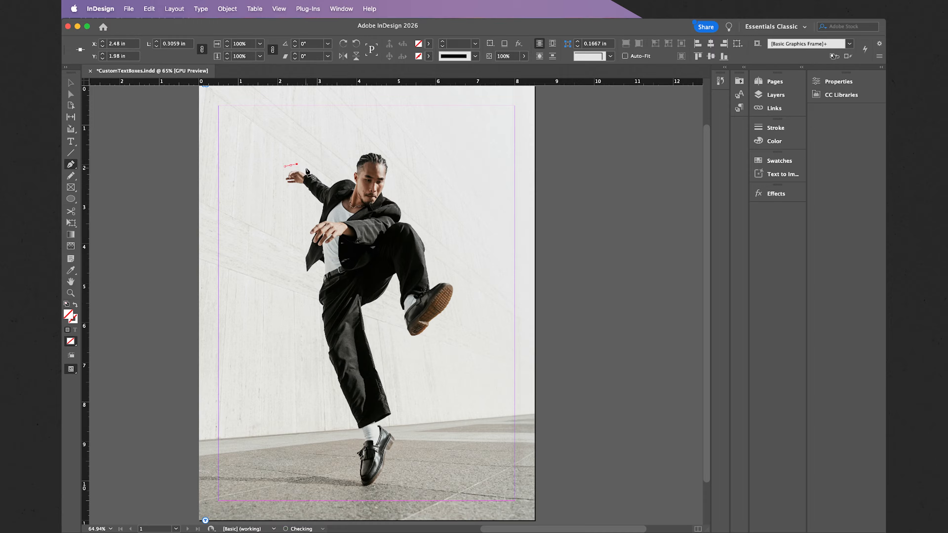
left_click(305, 168)
left_click(314, 166)
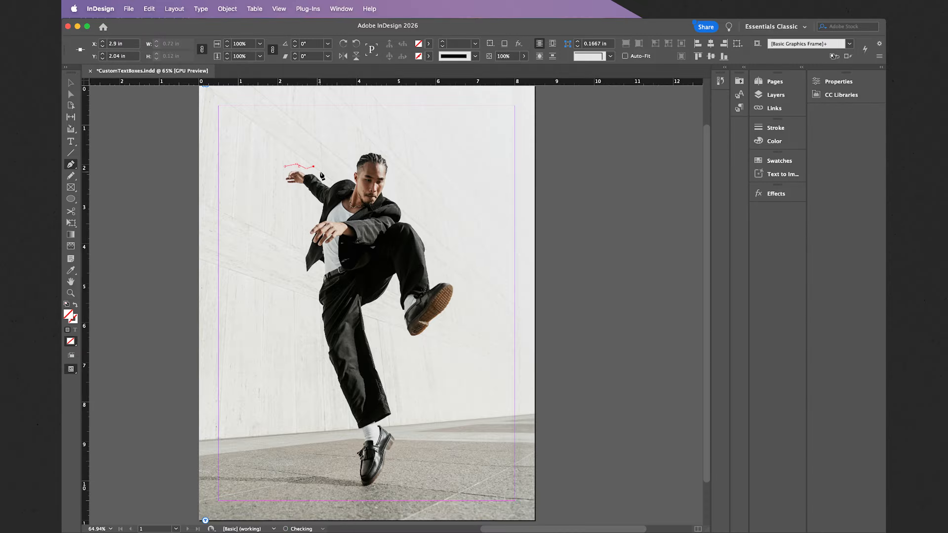
left_click(327, 177)
left_click(340, 172)
left_click(348, 171)
left_click(355, 151)
left_click(367, 146)
left_click(382, 147)
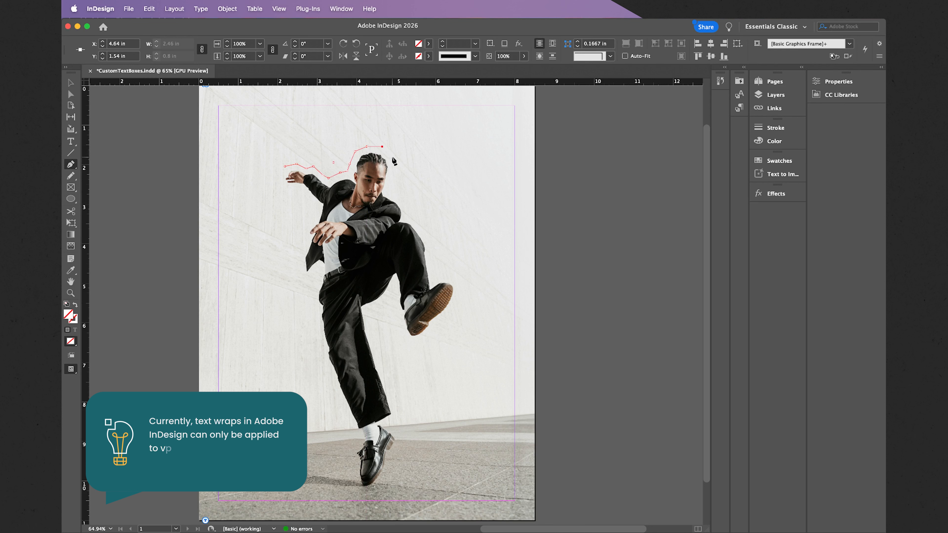
- Continue the outline down past the man's face and over his front shoulder to the raised knee
left_click(392, 157)
left_click(393, 166)
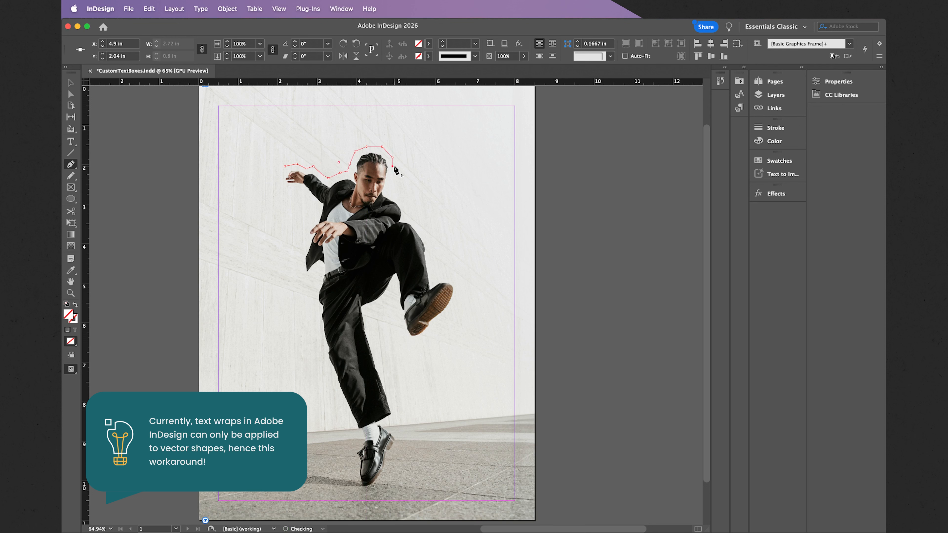
left_click(392, 180)
left_click(388, 191)
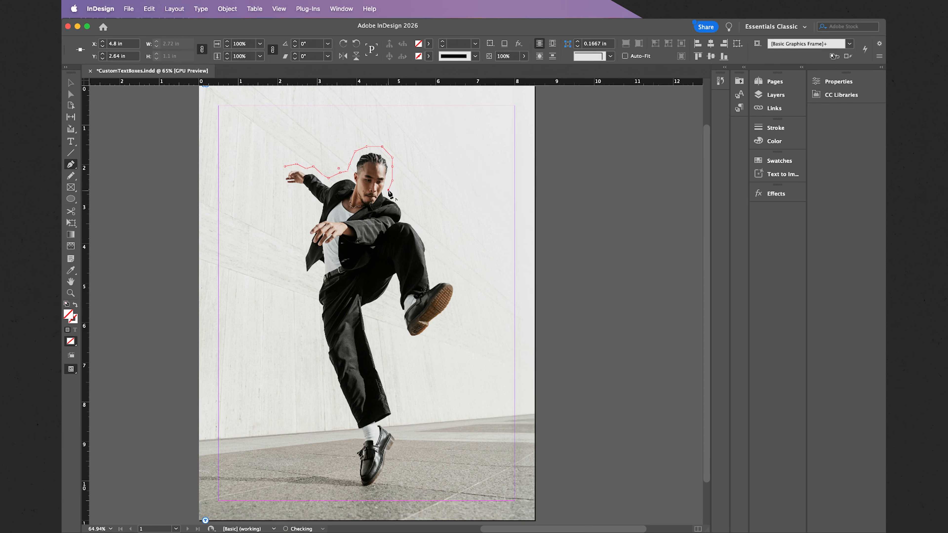
left_click(398, 195)
left_click(405, 205)
left_click(412, 218)
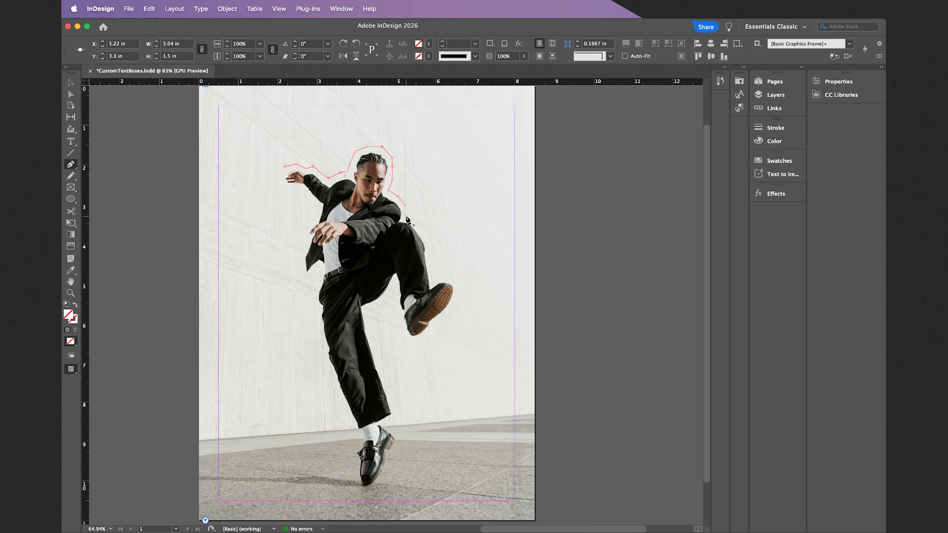
left_click(430, 242)
left_click(429, 254)
left_click(432, 279)
key("super+z")
key("super+z")
- Trace the outline down the raised leg's shin and around the lifted shoe to the underside of the thigh
left_click(432, 265)
left_click(434, 278)
left_click(441, 274)
left_click(451, 278)
left_click(457, 285)
left_click(457, 296)
left_click(453, 307)
left_click(394, 285)
- Trace the outline down the front of the standing leg and around the shoe on the ground
left_click(367, 308)
left_click(371, 335)
left_click(378, 354)
left_click(388, 387)
left_click(396, 415)
left_click(399, 434)
left_click(390, 456)
left_click(384, 479)
left_click(368, 492)
left_click(355, 478)
- Trace the outline up the back of the standing leg to the man's waist
left_click(357, 443)
left_click(343, 408)
left_click(328, 373)
left_click(323, 347)
left_click(316, 309)
left_click(317, 280)
left_click(320, 268)
- Trace around the jacket's back and outstretched hand, then close the outline at its starting anchor point
left_click(305, 279)
left_click(299, 256)
left_click(306, 239)
left_click(316, 206)
left_click(301, 190)
left_click(285, 187)
left_click(285, 167)
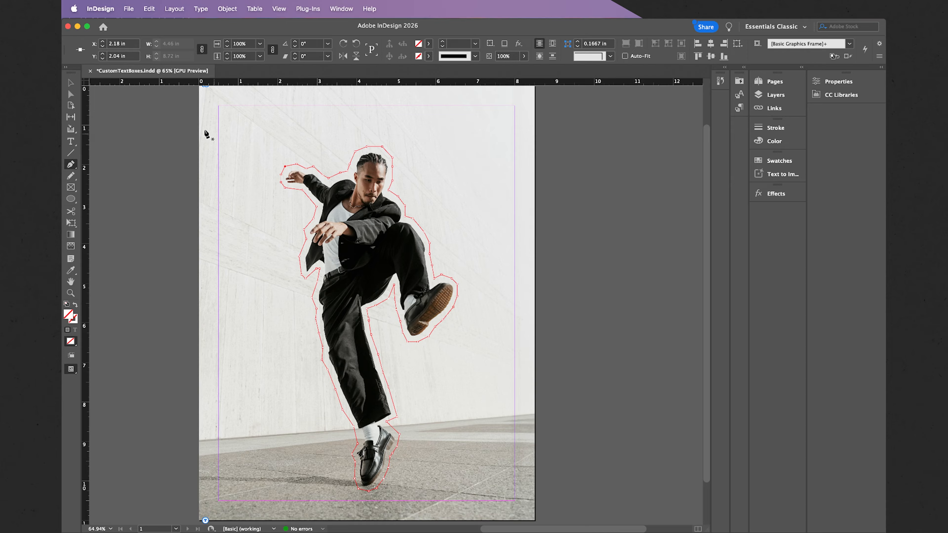
- Select the man's outline and set its text wrap to Wrap around object shape
left_click(71, 83)
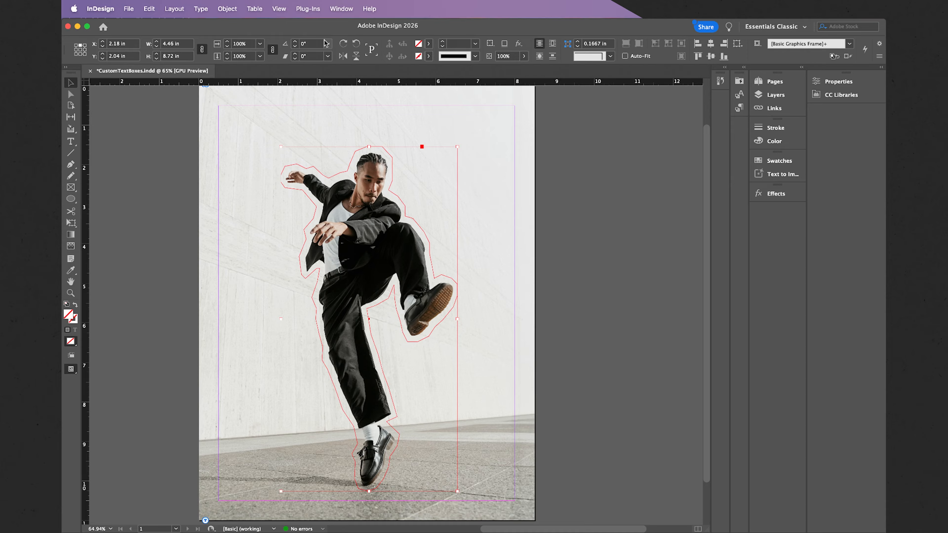
left_click(339, 9)
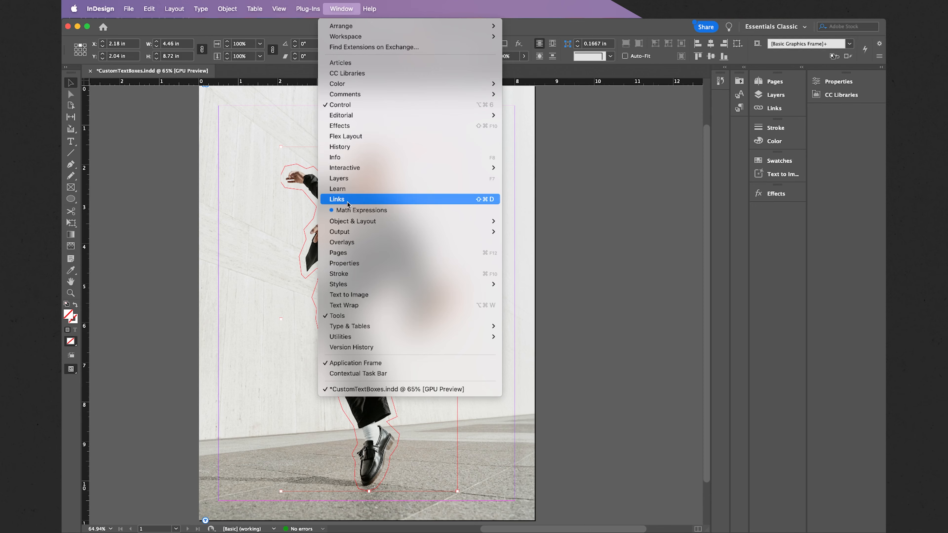
left_click(349, 305)
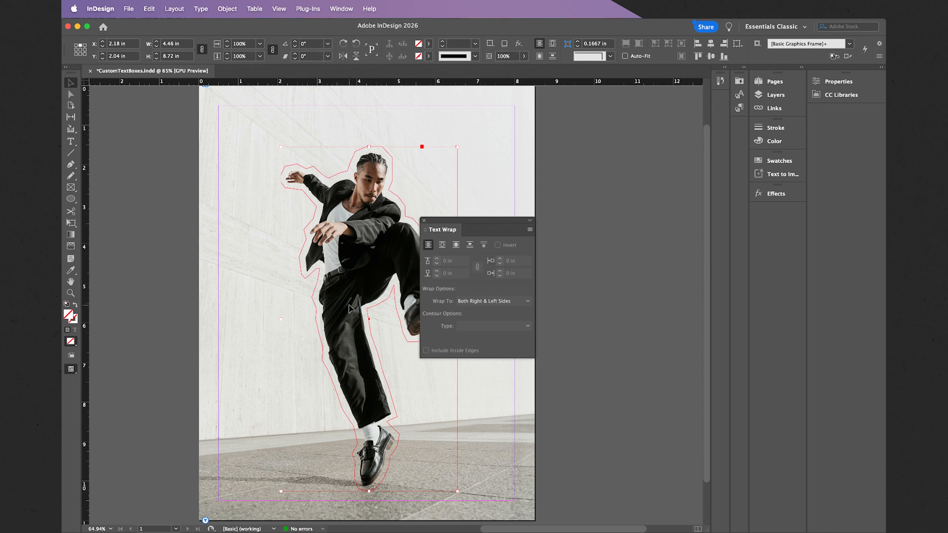
left_click_drag(468, 219, 530, 184)
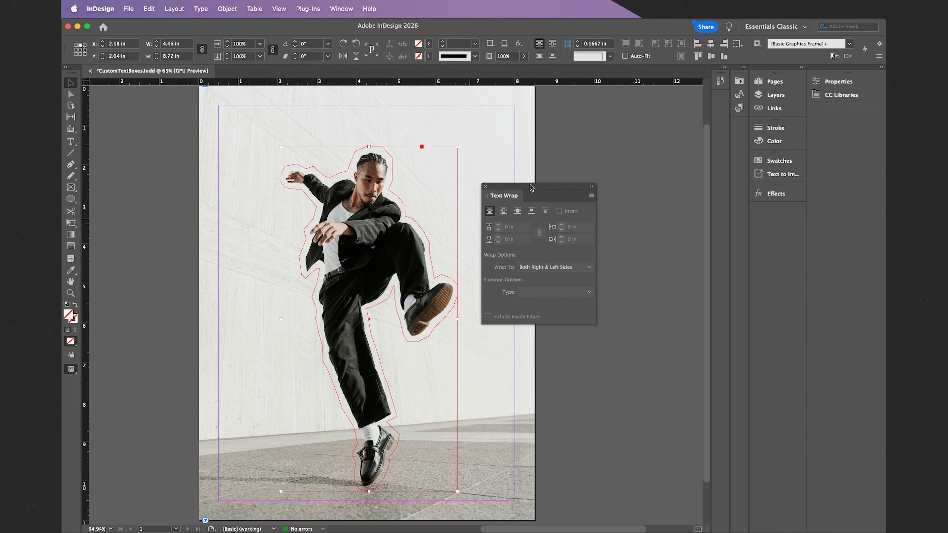
left_click(517, 212)
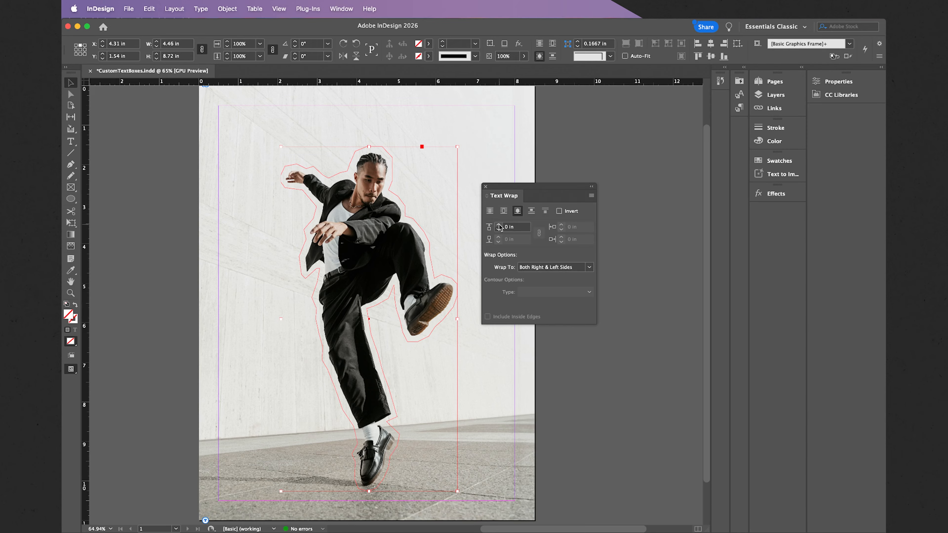
left_click_drag(520, 189, 613, 158)
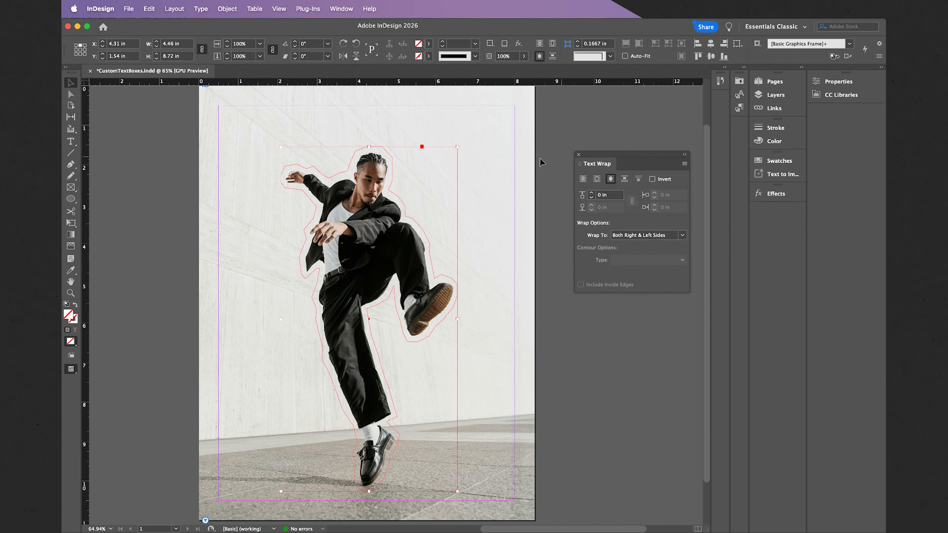
- Create a text frame about 7.08 by 7.03 in across the man and fill it with placeholder text
left_click(72, 142)
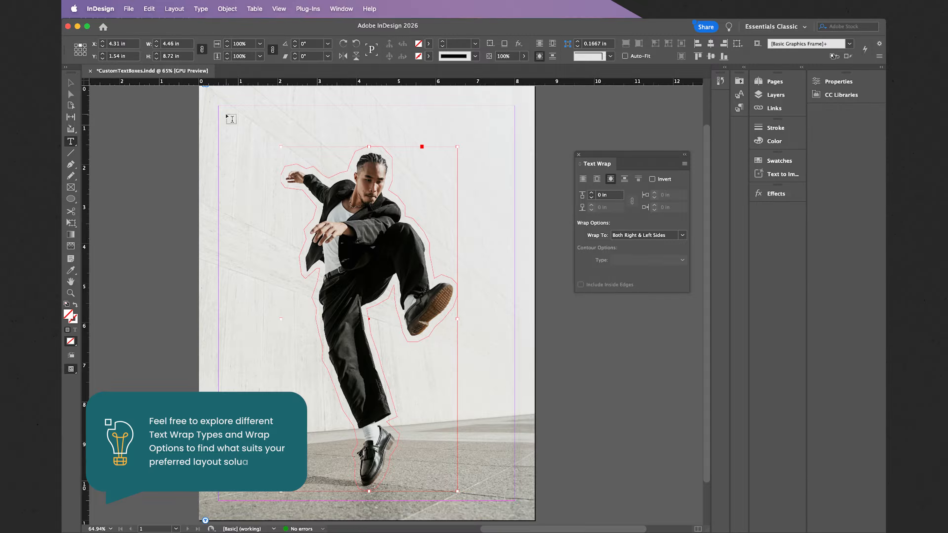
left_click_drag(226, 114, 506, 392)
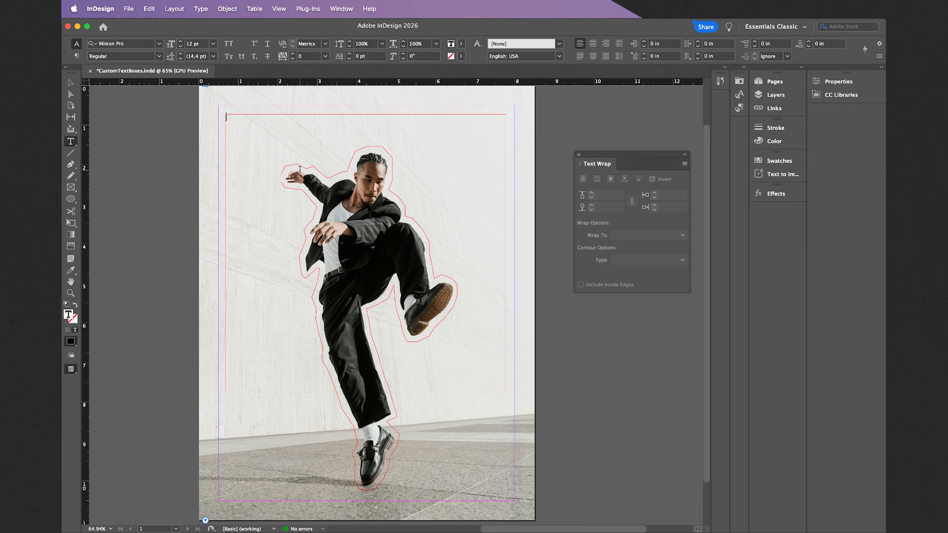
left_click(201, 9)
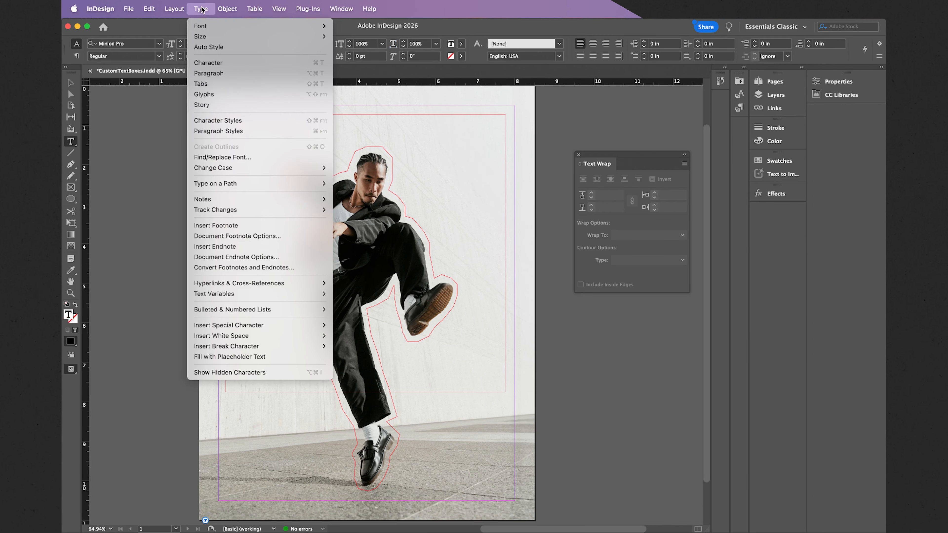
left_click(223, 356)
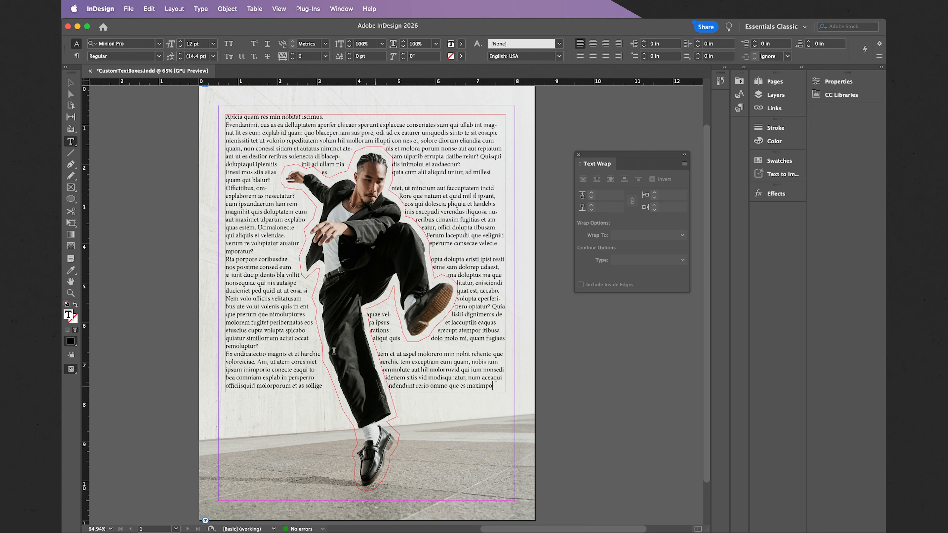
key("Escape")
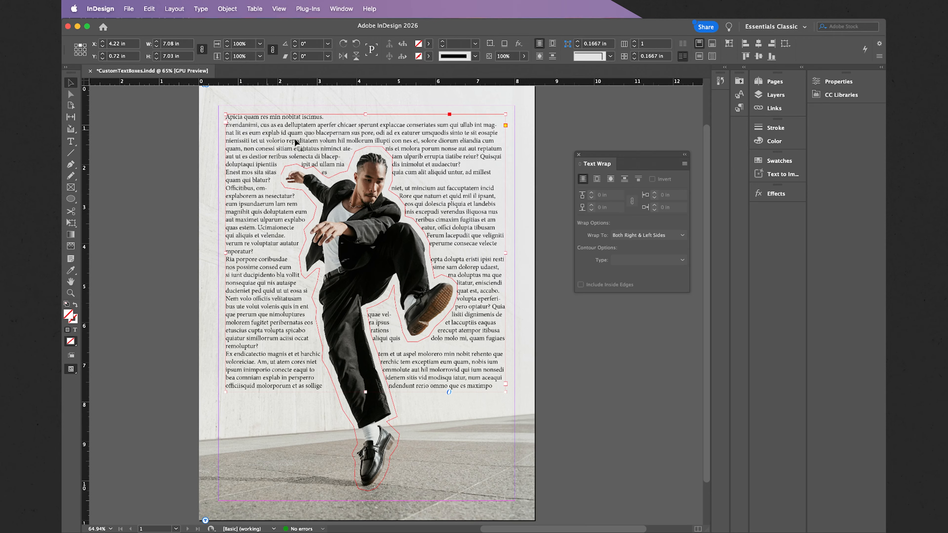
- Set the outline's text wrap offset to 0.125 in and display the deselected layout in Overprint Preview
left_click(339, 176)
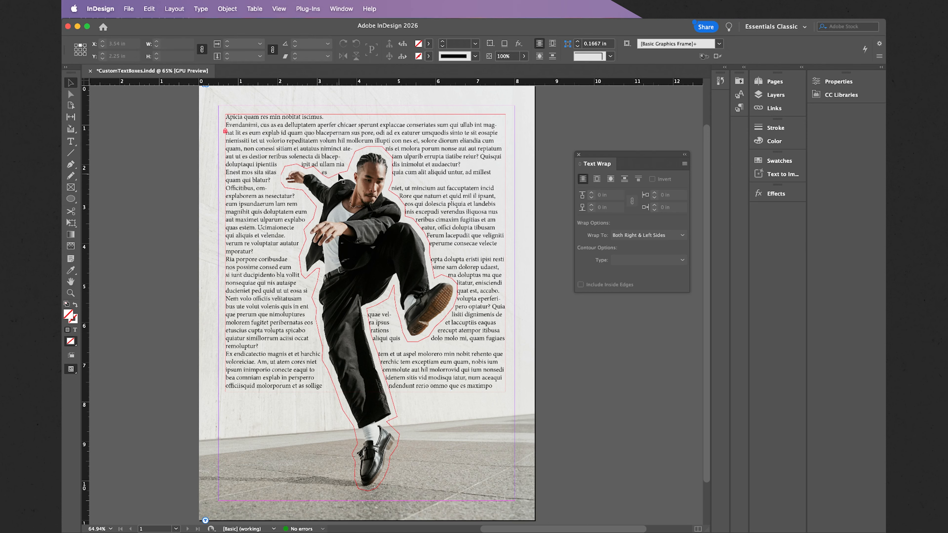
left_click(340, 176)
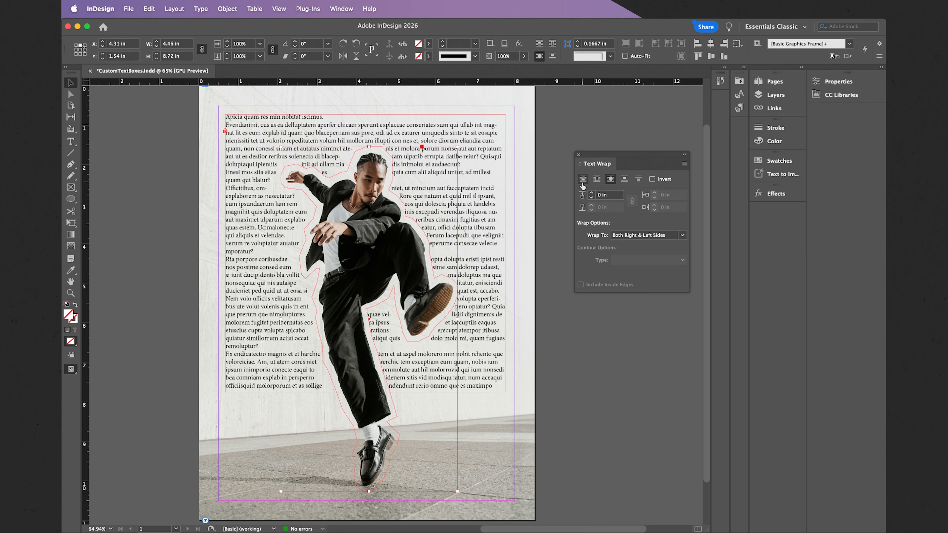
left_click(591, 193)
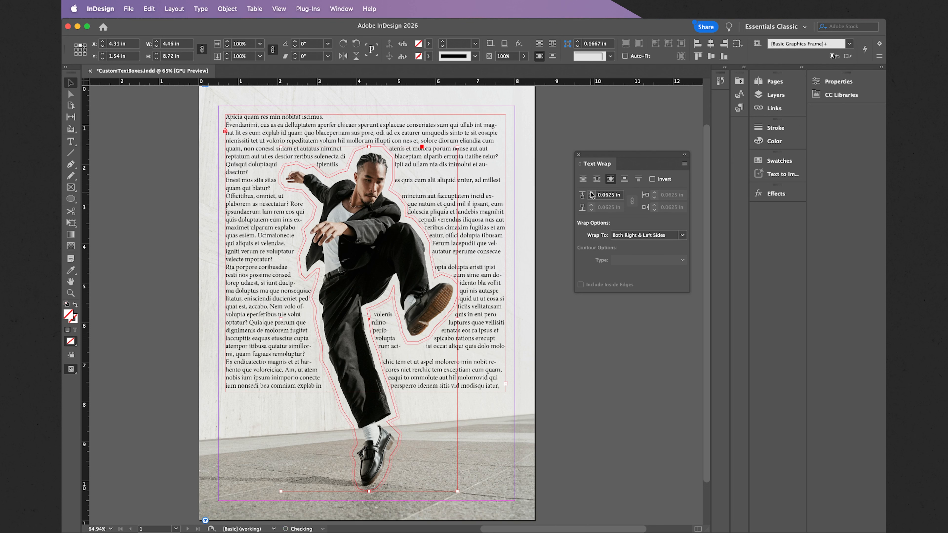
left_click(591, 193)
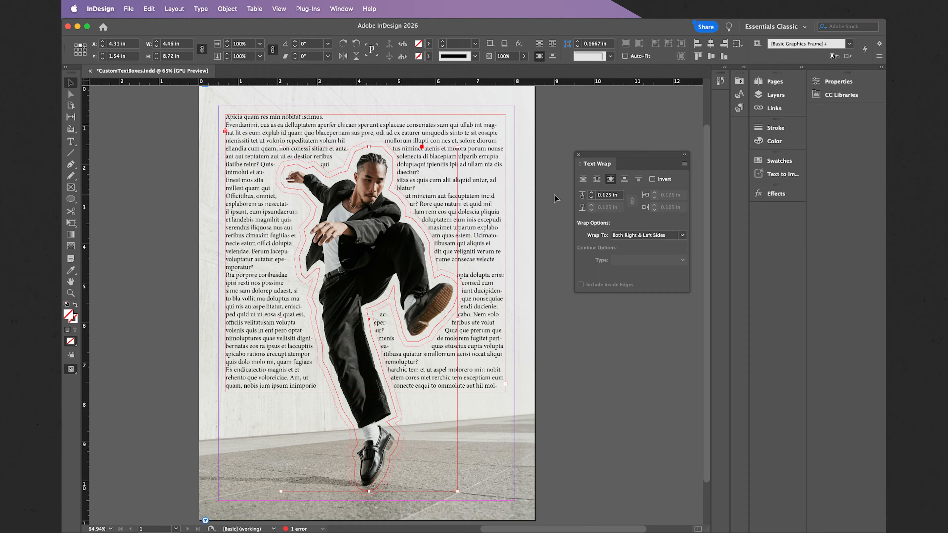
left_click(544, 131)
key("alt+shift+super+y")
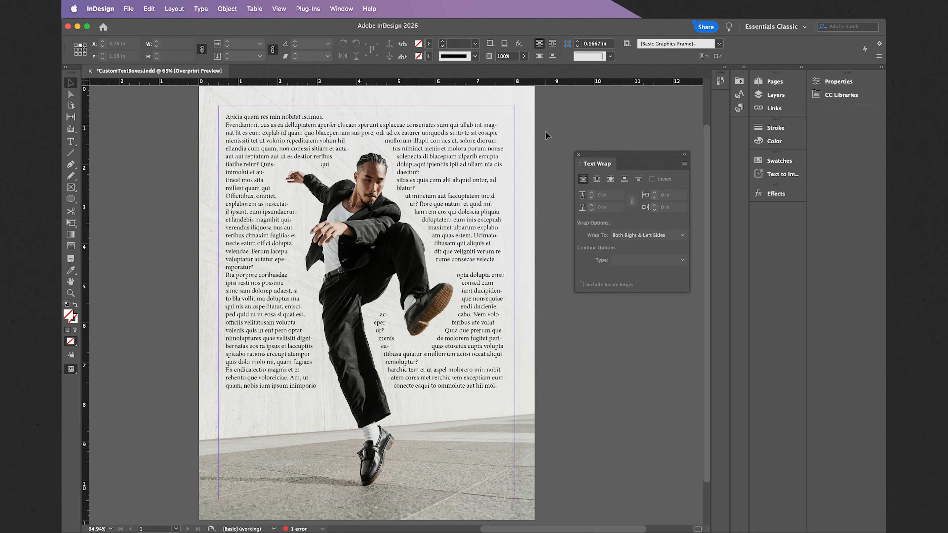